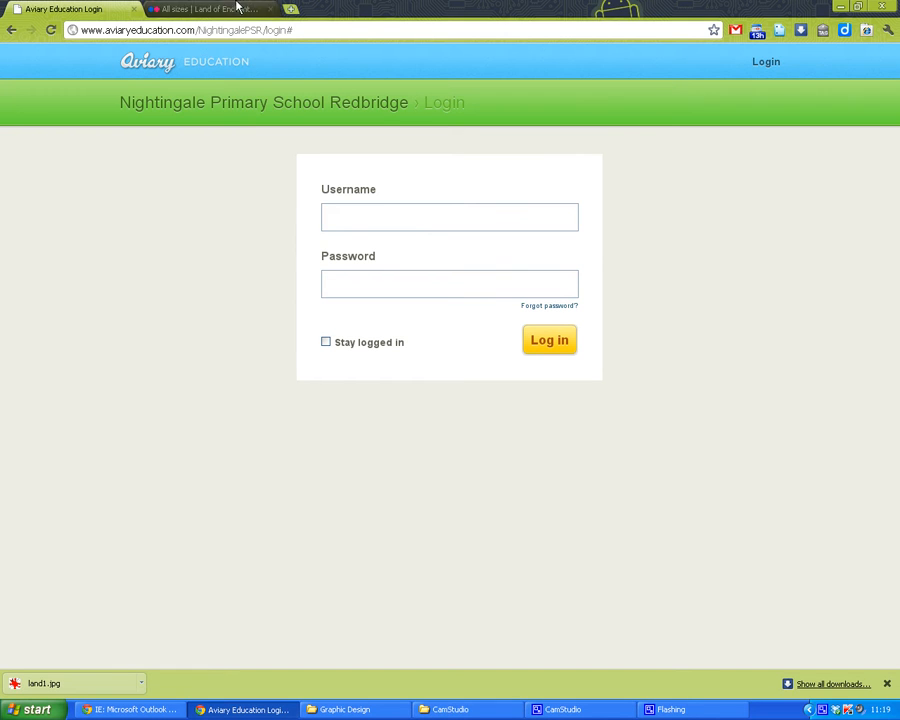
Switch to the Flickr photo page and save the large mountain landscape image as landscape.jpg.
click(236, 9)
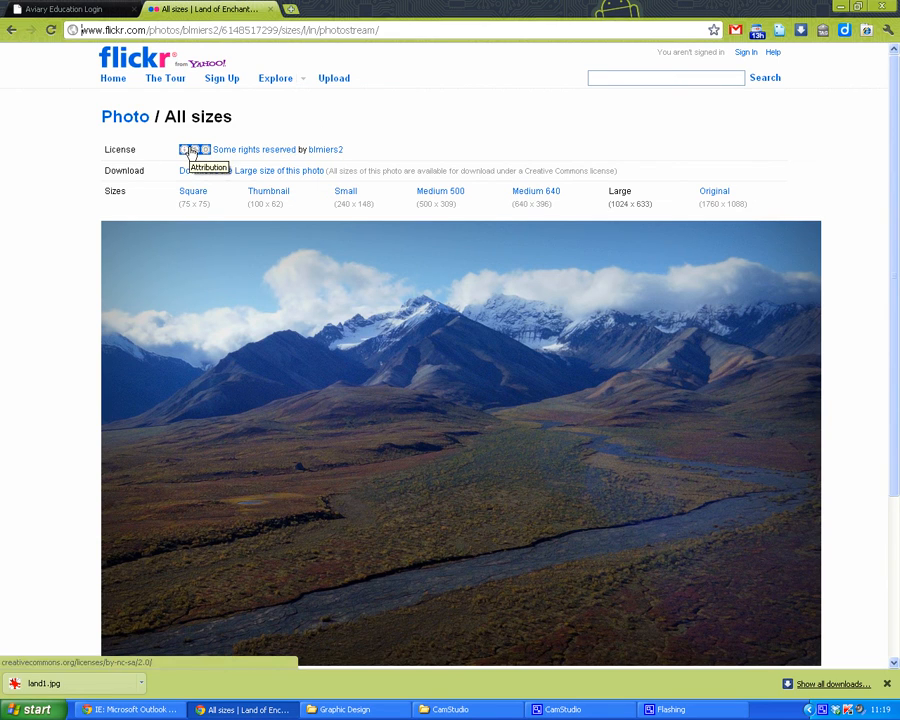
drag(190, 150, 236, 153)
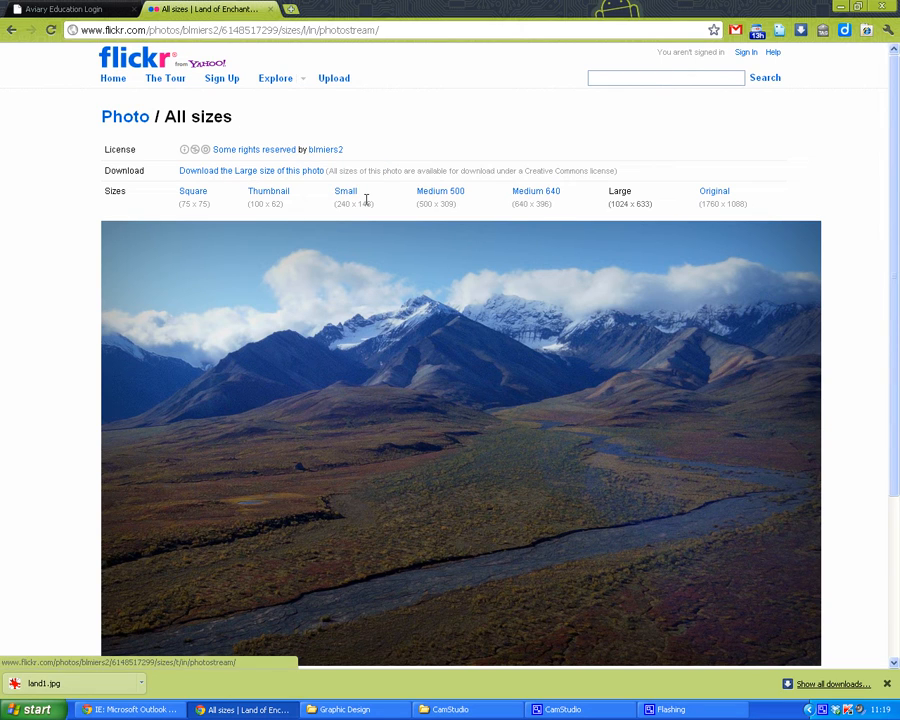
right_click(457, 318)
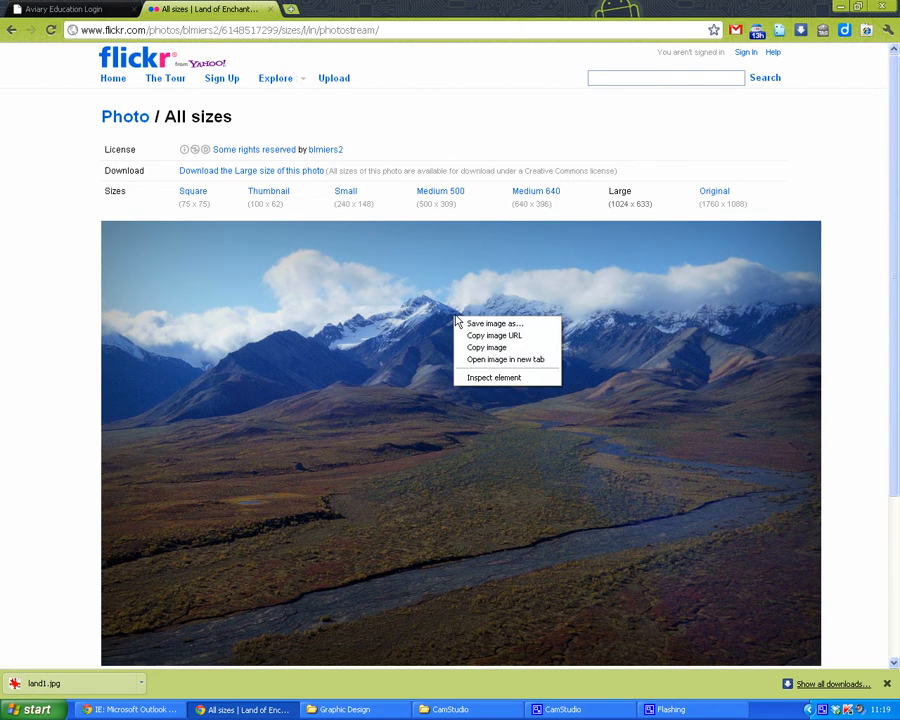
click(512, 335)
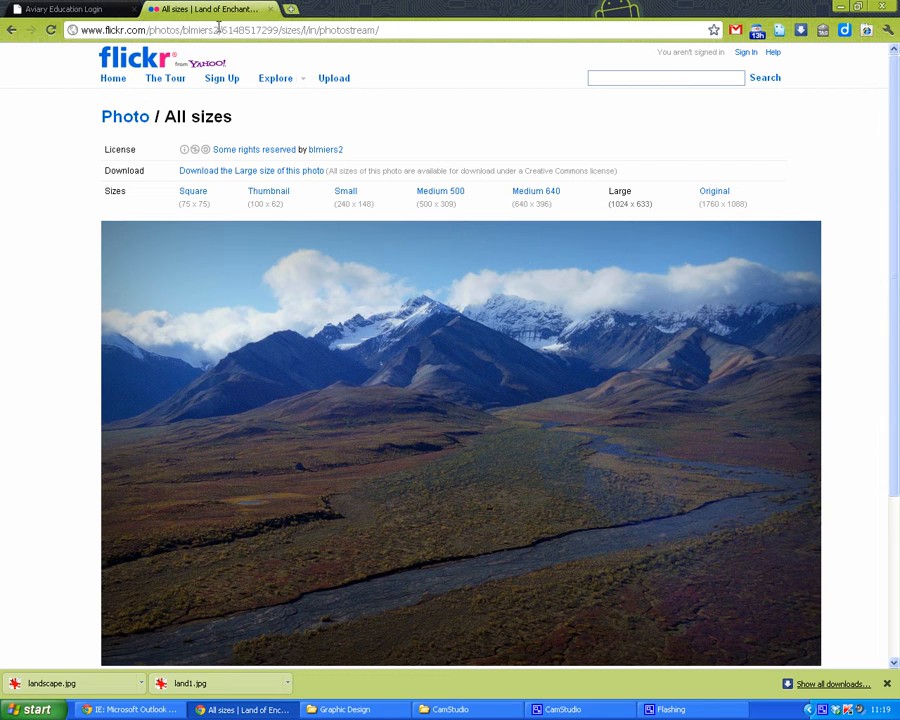
Return to the Aviary Education login page and log in with the class username and the account password.
click(89, 11)
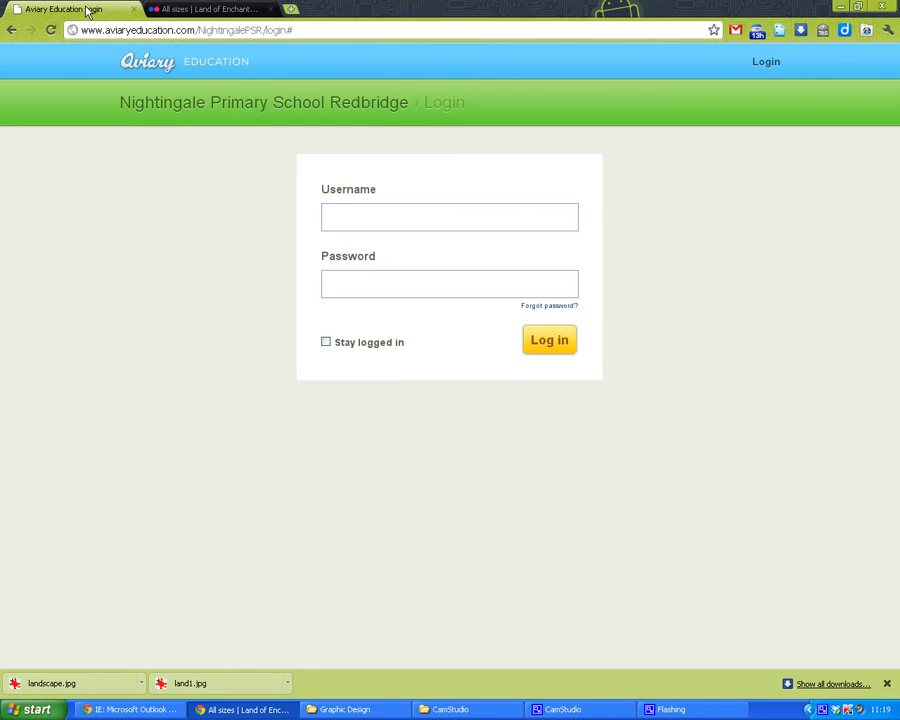
click(357, 214)
text(4nh)
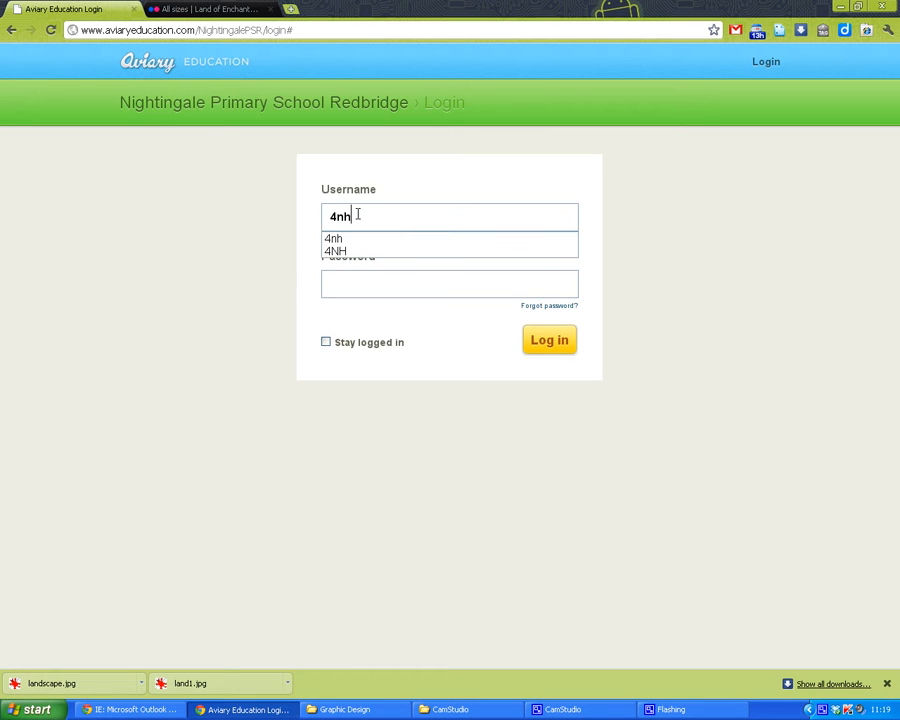
key(Tab)
text(•••••••••••)
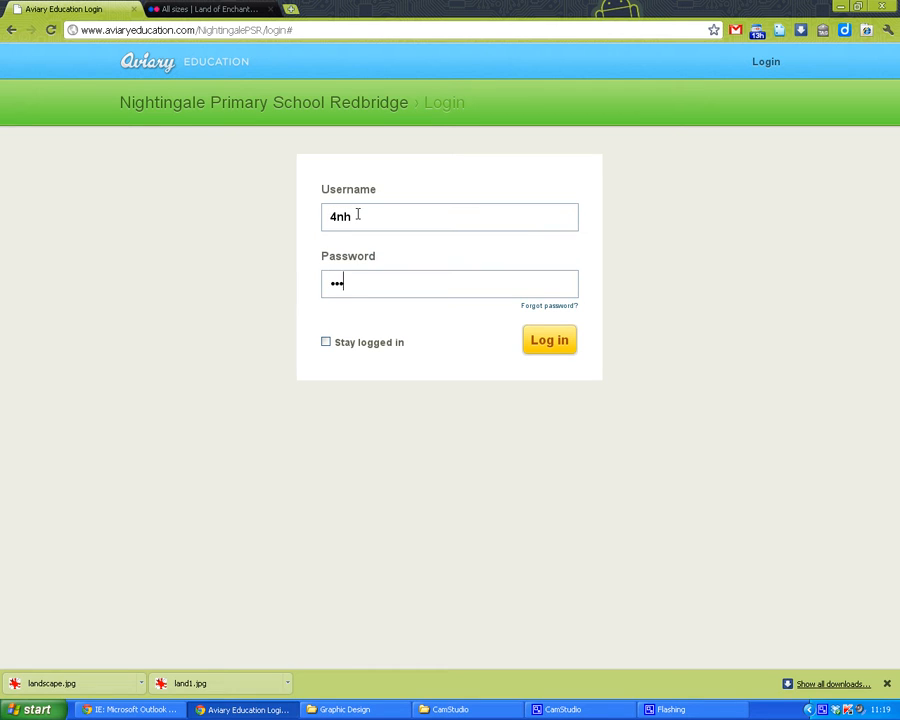
key(Return)
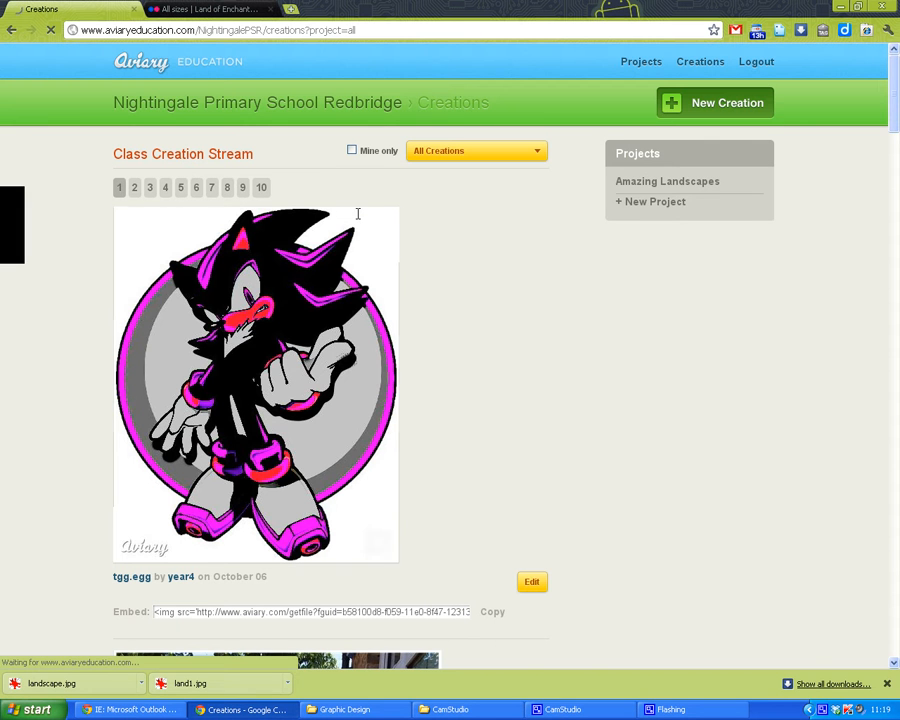
Limit the creation stream to own creations and start a new image creation in a maximized editor window.
click(352, 151)
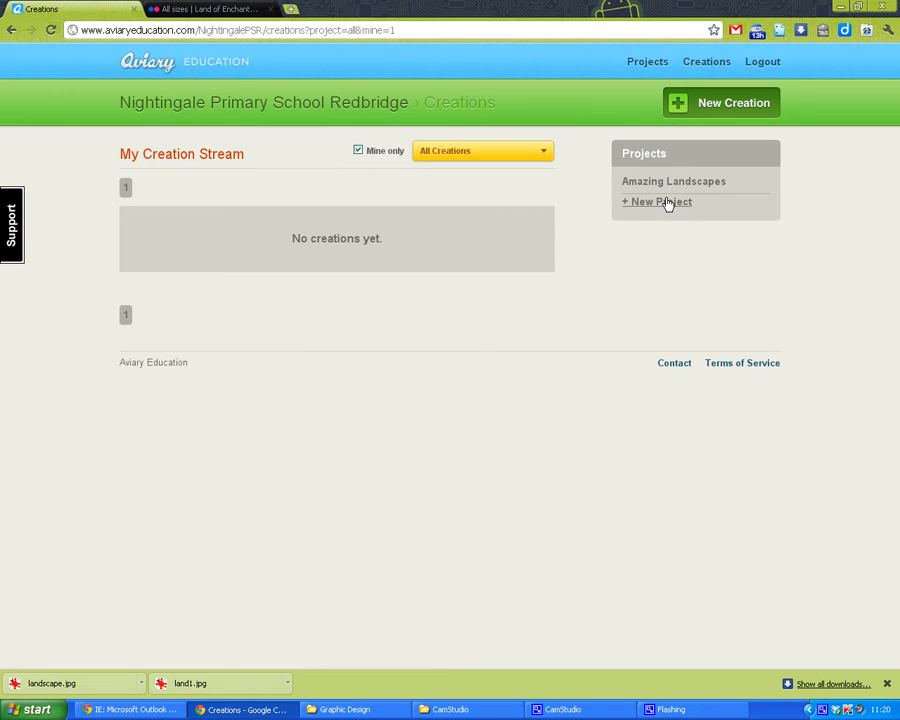
mouse_move(684, 110)
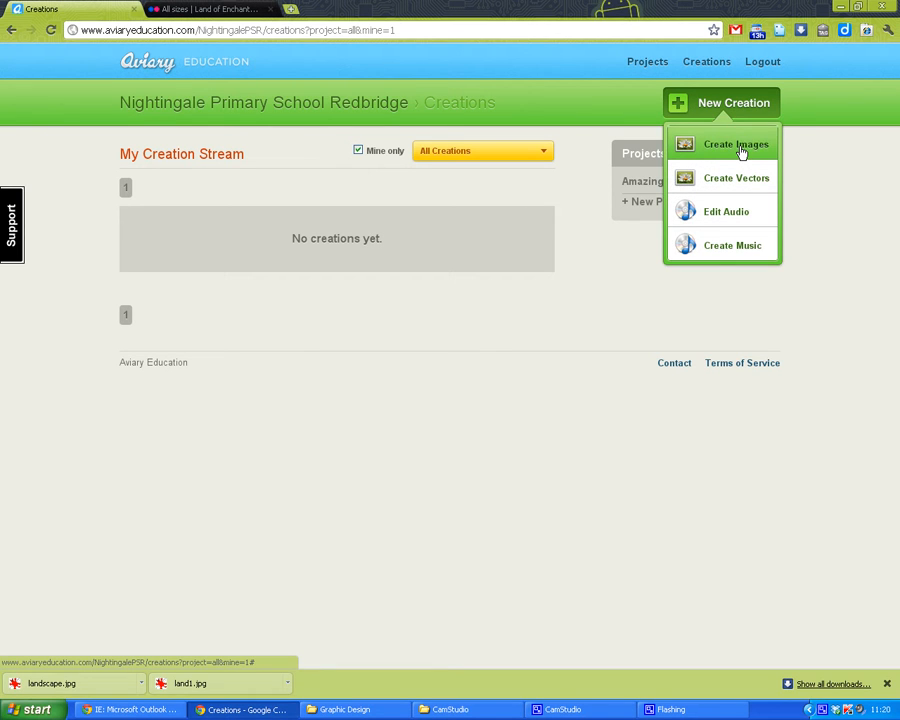
click(741, 150)
drag(507, 81, 472, 28)
double_click(472, 28)
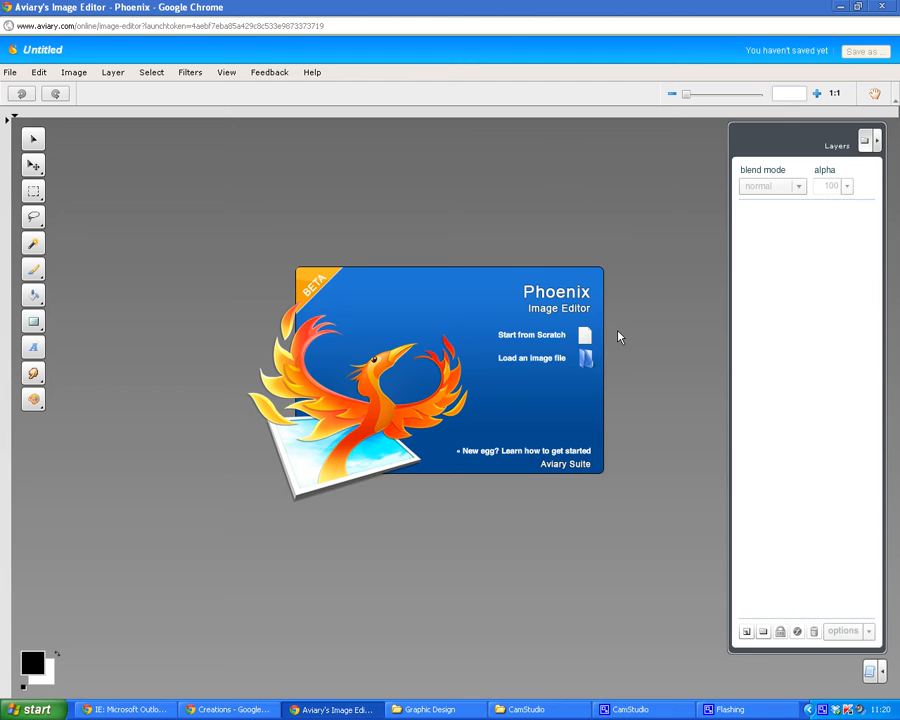
Upload landscape.jpg from the Downloads folder into the image editor and collapse the layers panel.
click(548, 364)
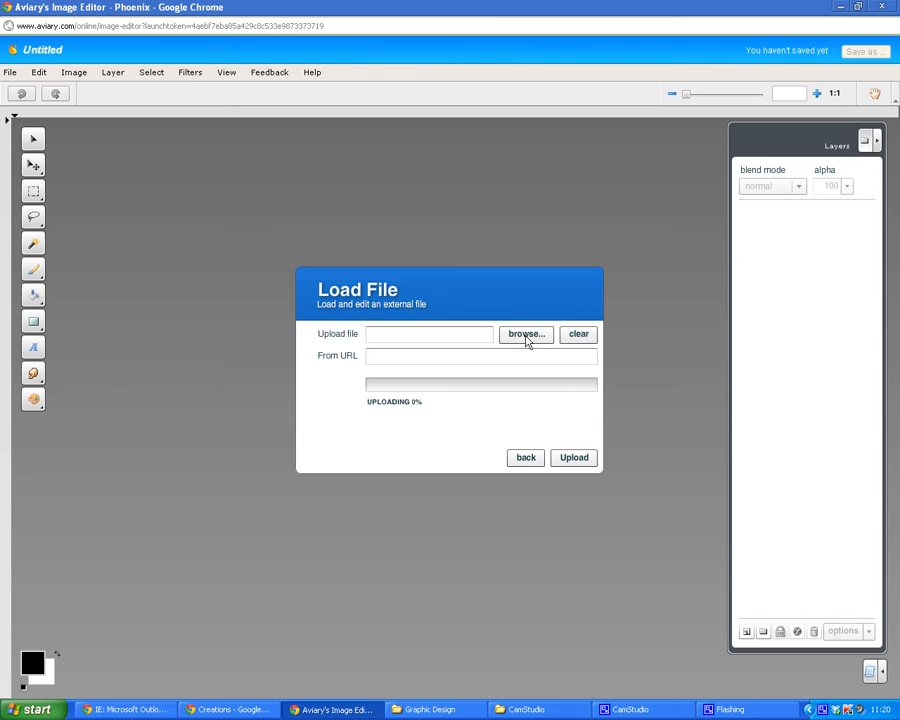
click(526, 335)
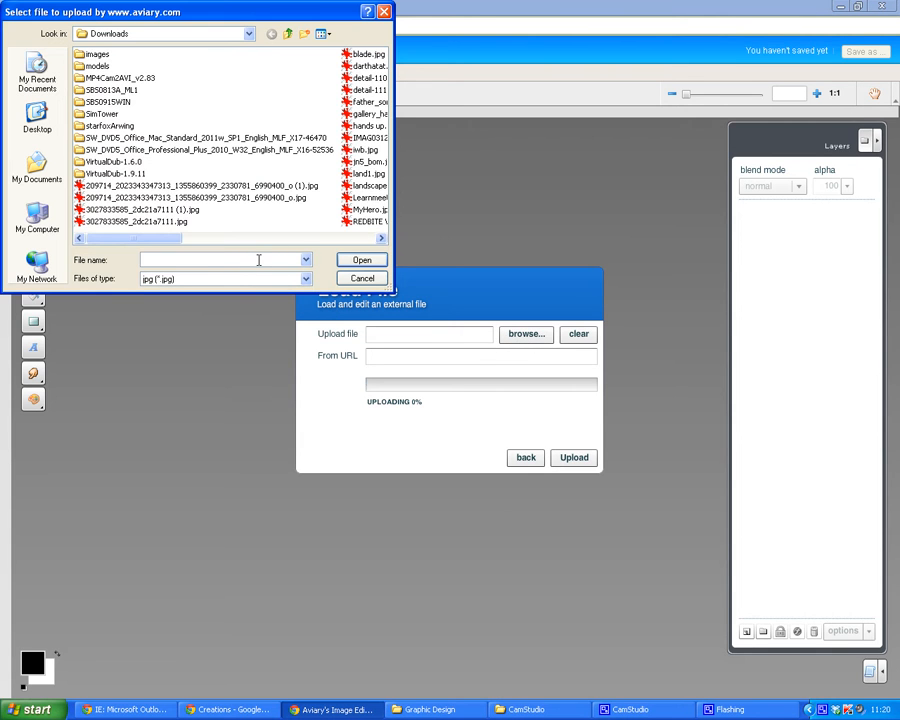
text(land)
key(Down)
key(Down)
key(Return)
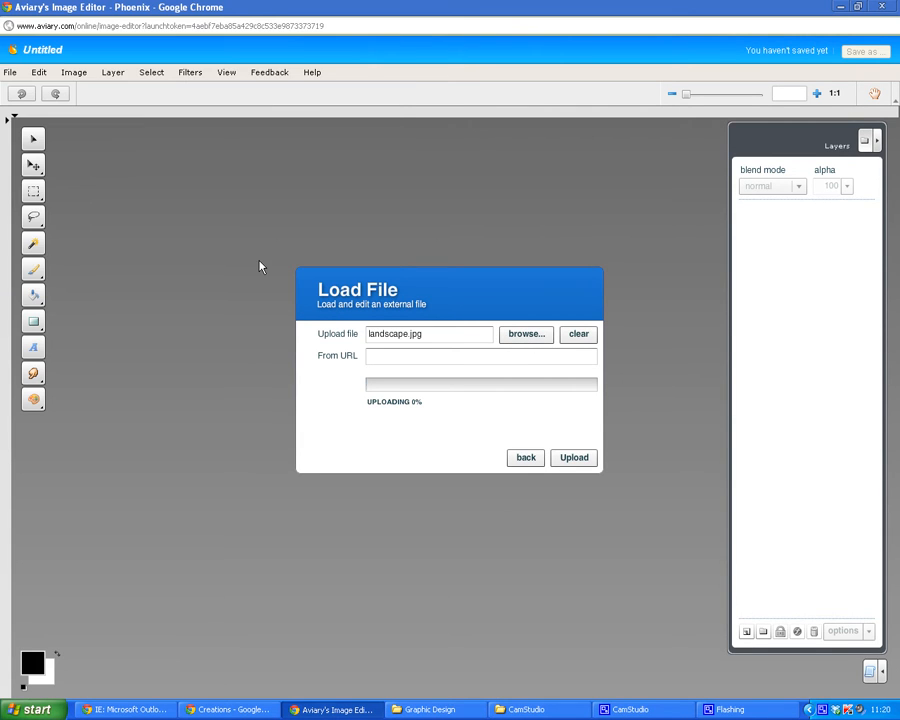
click(574, 458)
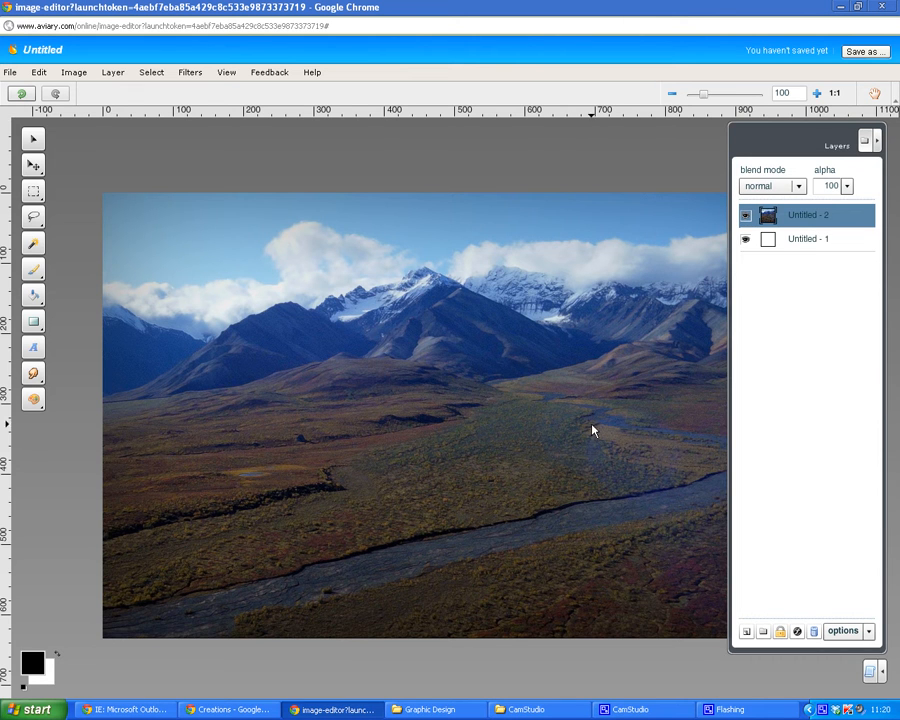
click(878, 142)
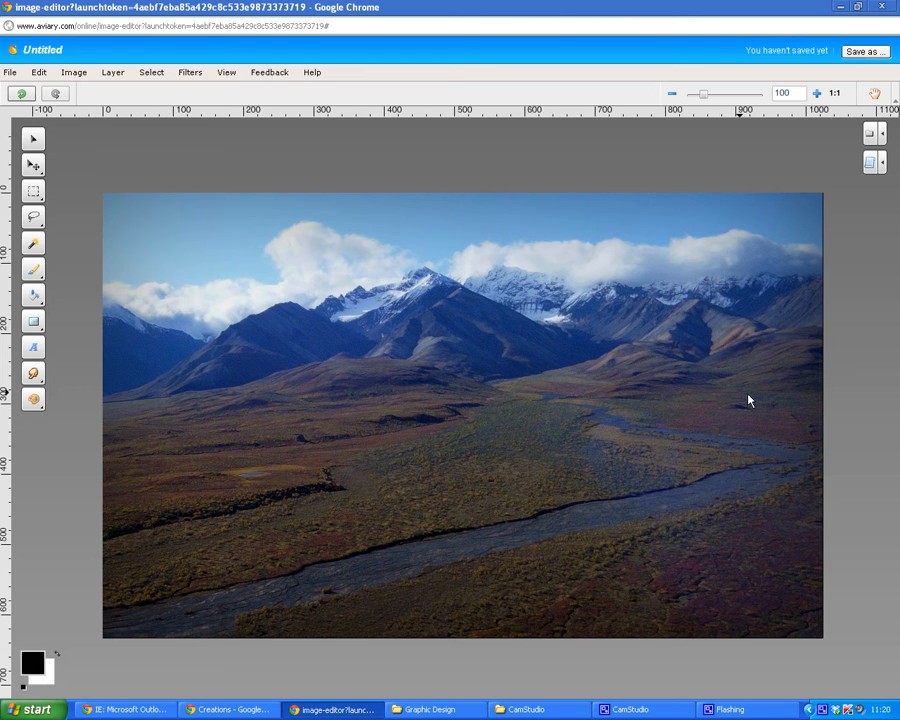
Try inverting the landscape photo's colors and undo the inversion.
click(77, 79)
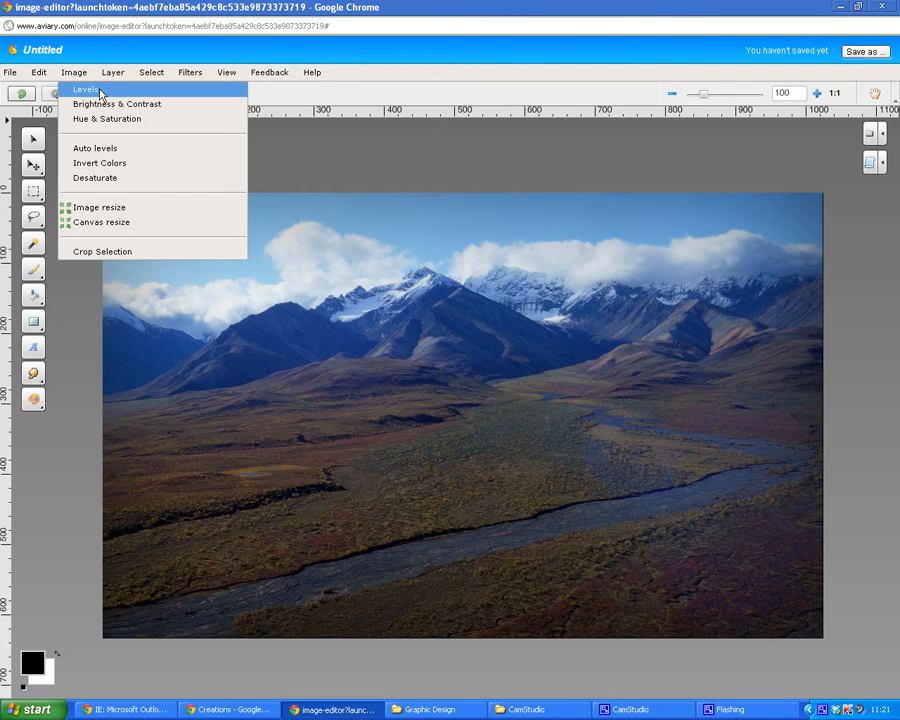
click(105, 164)
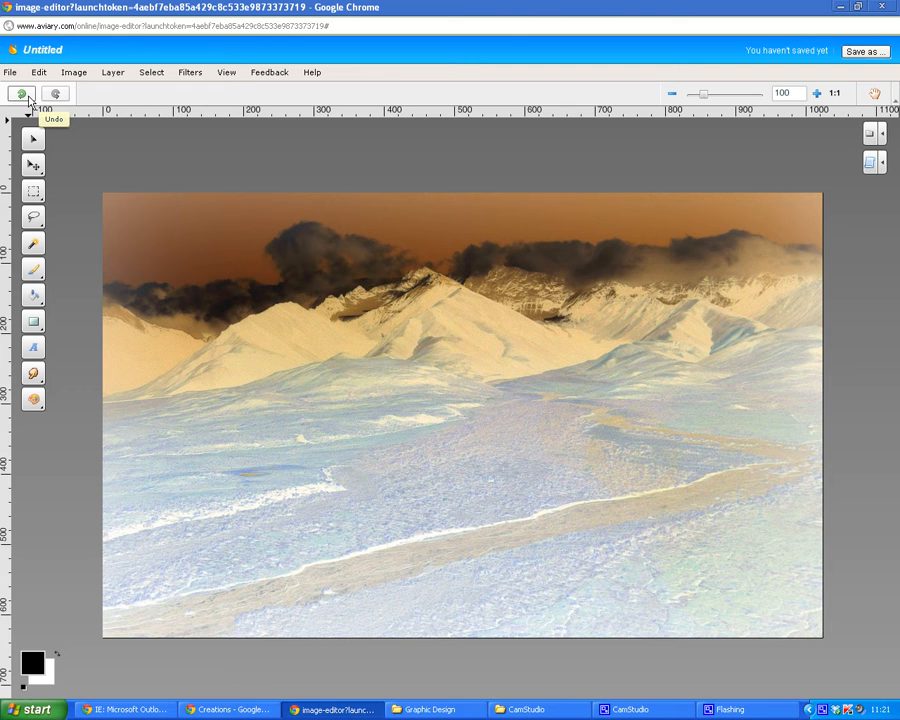
click(22, 94)
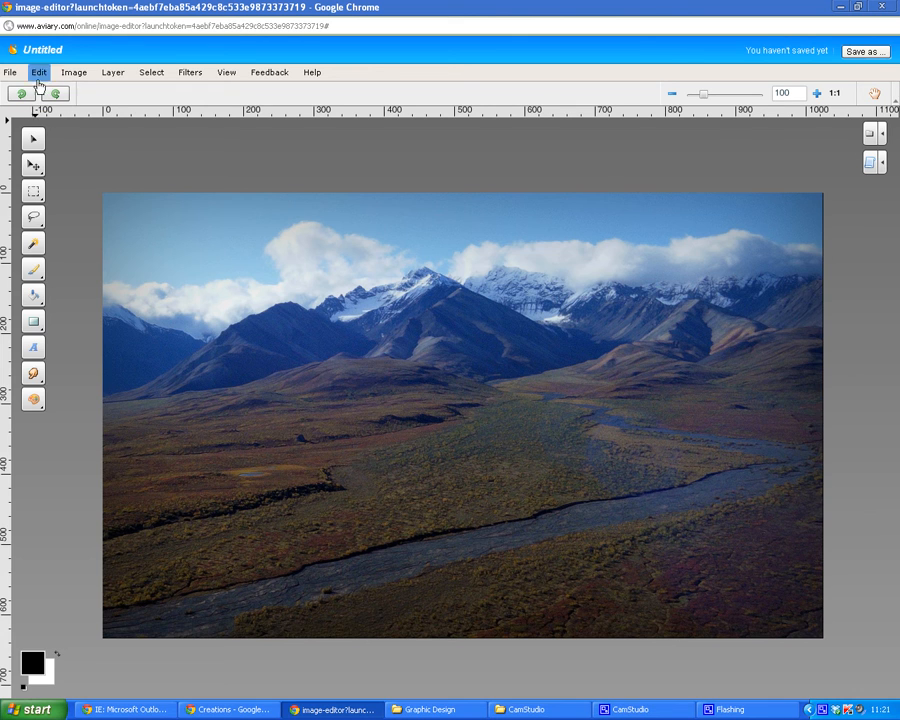
Adjust the landscape's hue to 91 and saturation to 76, keeping brightness at 0, and apply the changes.
click(75, 76)
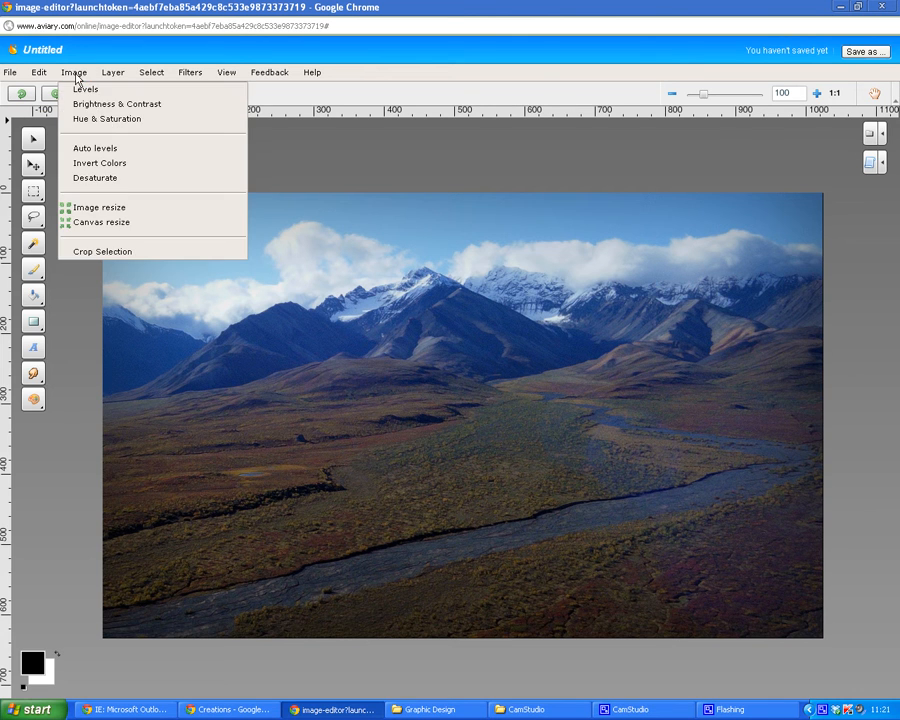
click(113, 122)
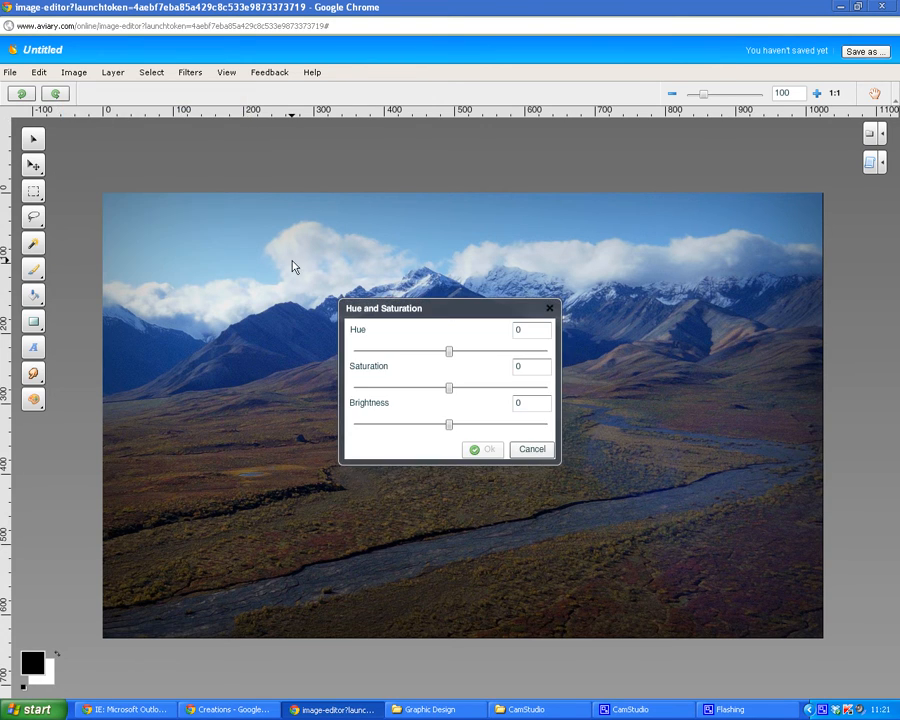
drag(404, 312, 443, 177)
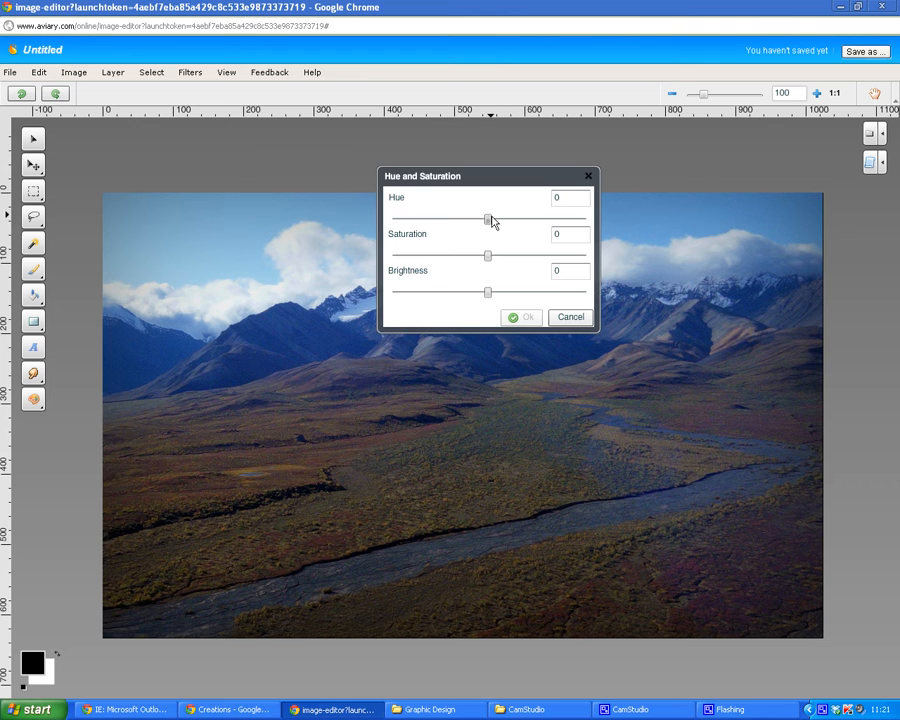
drag(490, 222, 549, 219)
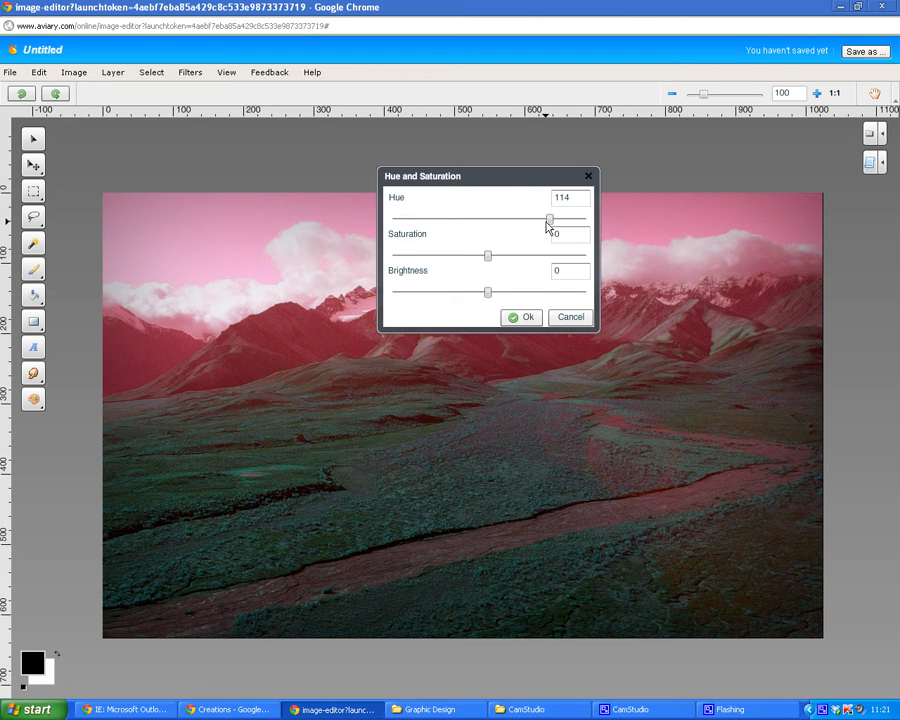
drag(552, 224, 556, 222)
drag(488, 256, 538, 225)
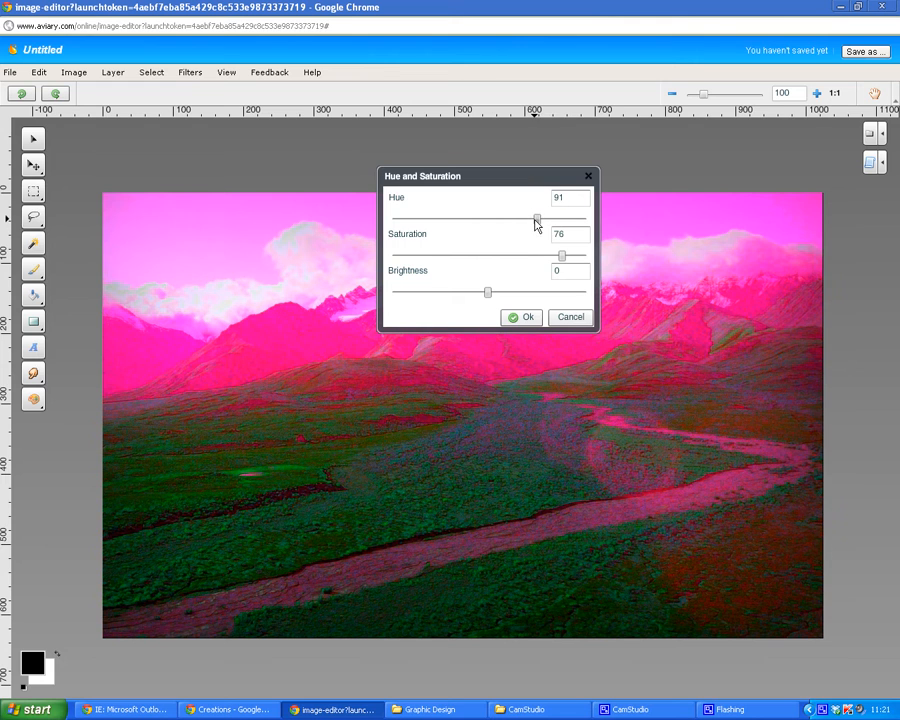
mouse_move(488, 293)
mouse_down()
mouse_move(503, 297)
mouse_move(488, 301)
mouse_up()
click(522, 317)
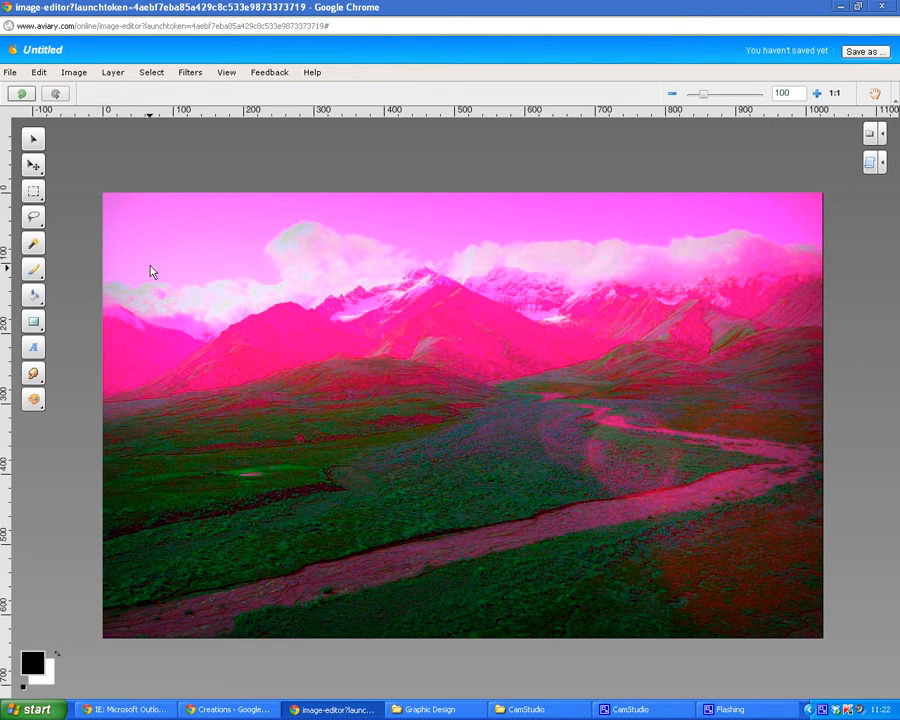
click(78, 76)
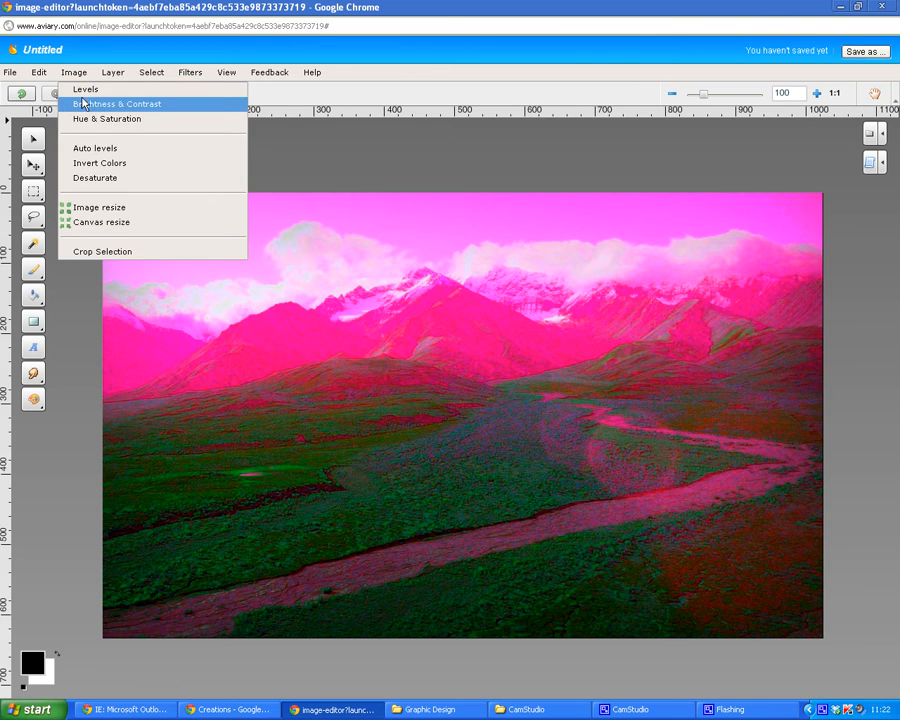
click(62, 89)
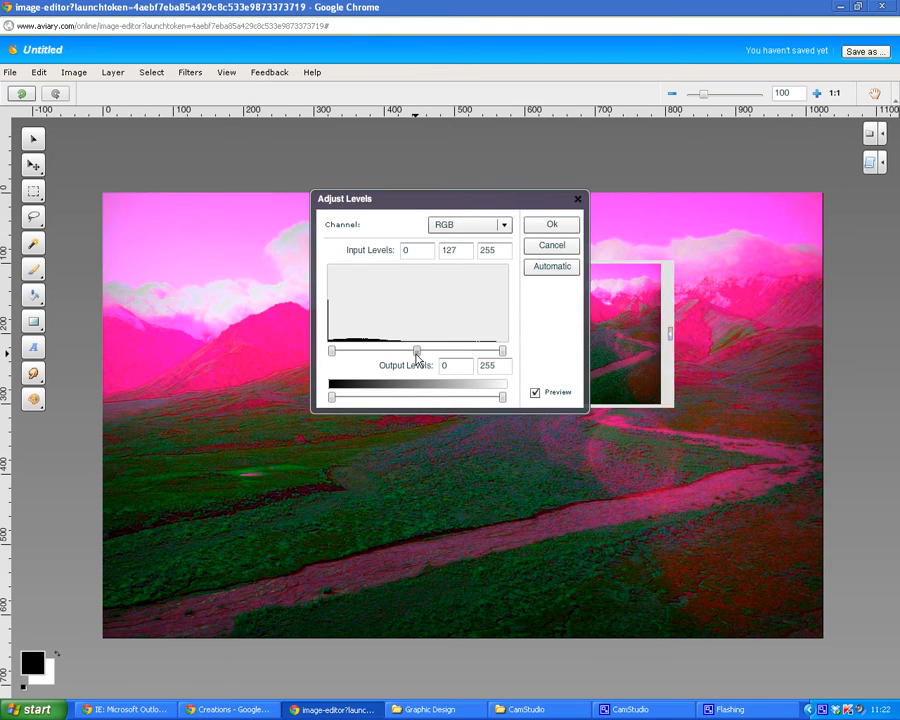
mouse_move(418, 351)
mouse_down()
mouse_move(427, 354)
mouse_move(412, 353)
mouse_up()
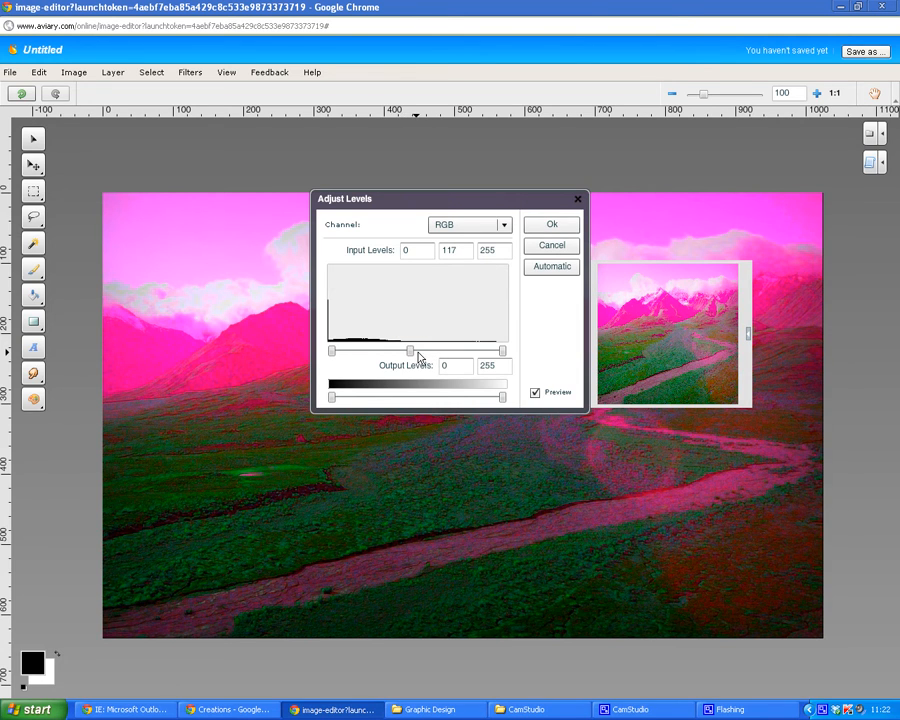
click(552, 246)
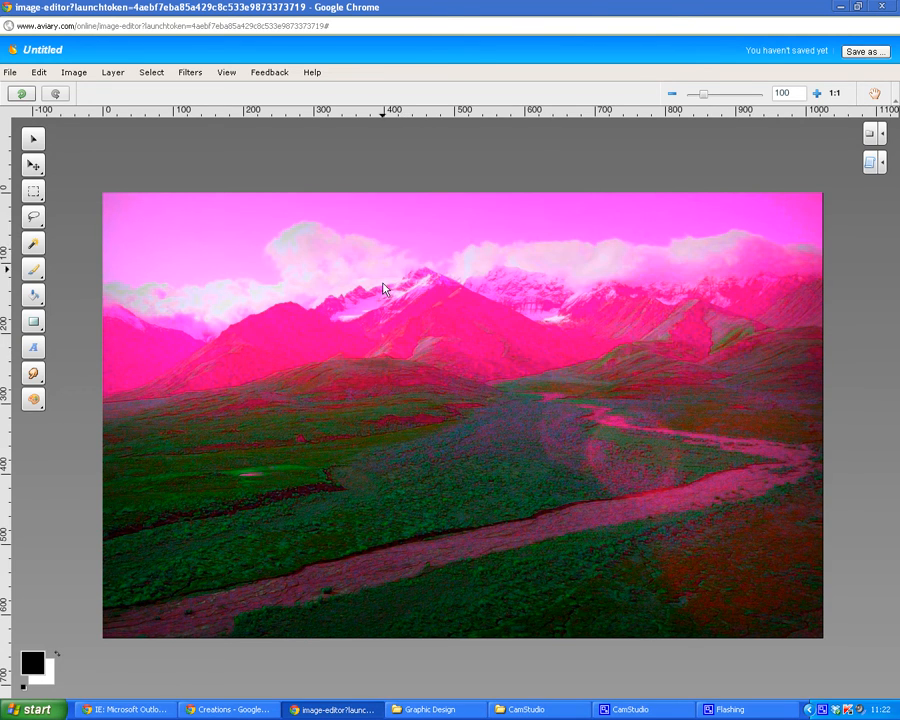
Increase the landscape image's contrast to 28 and apply it.
click(81, 78)
click(98, 110)
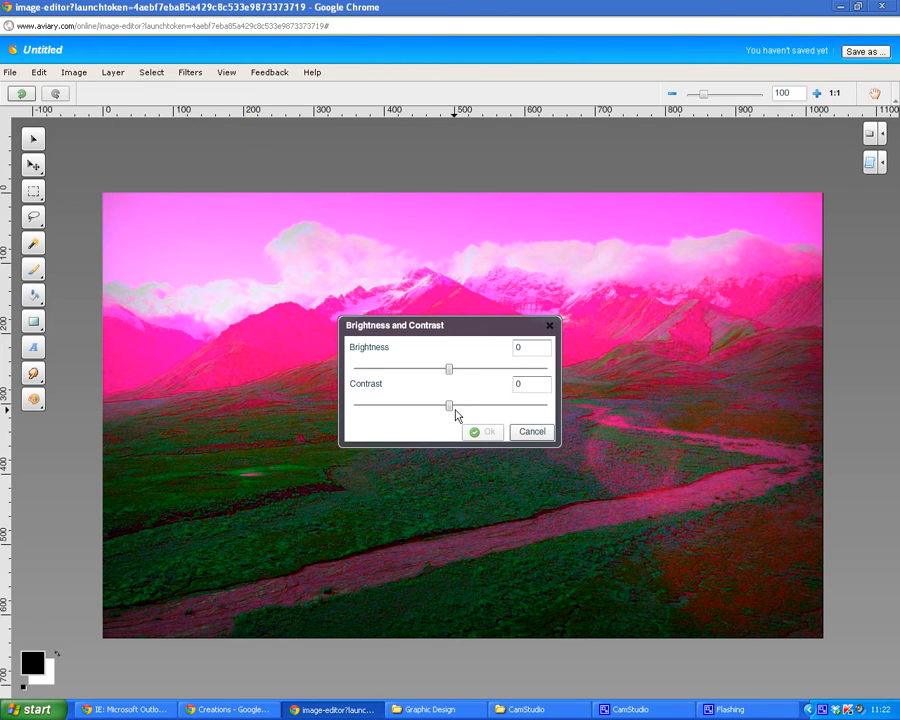
drag(449, 405, 472, 408)
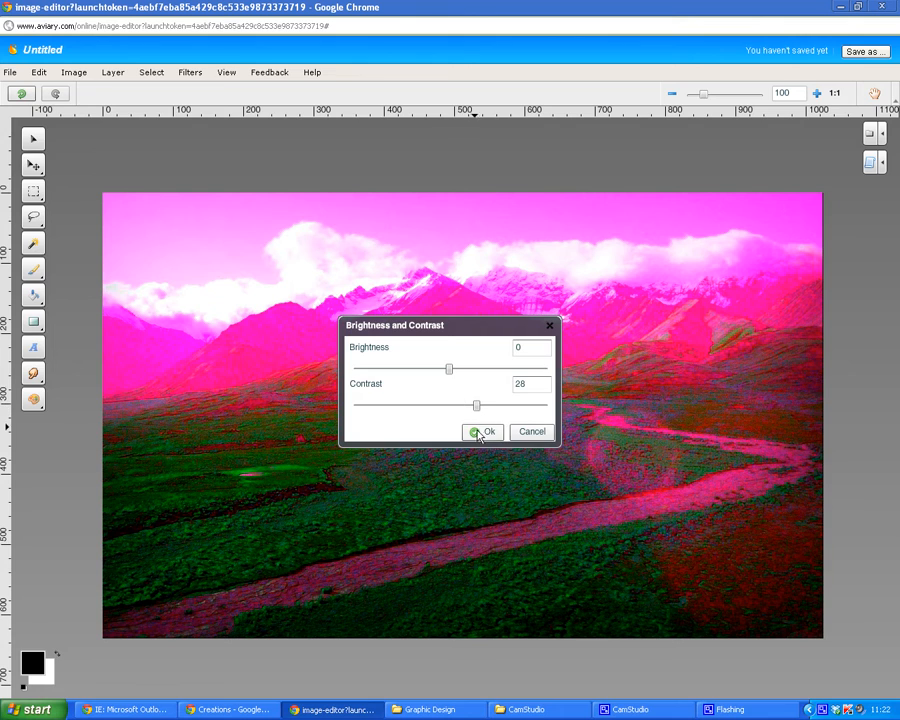
click(482, 432)
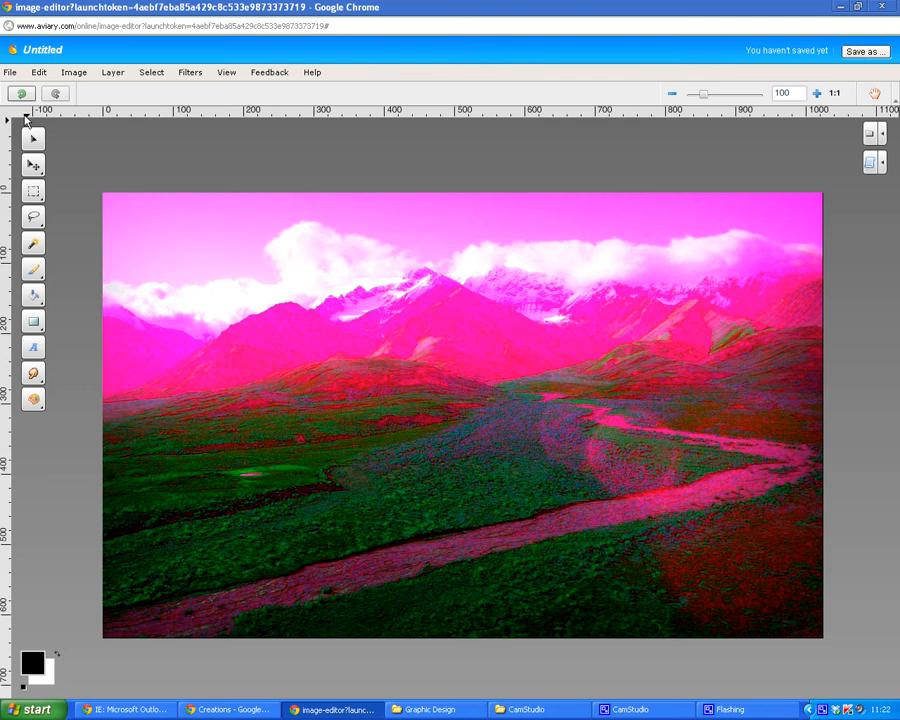
Save the edited image to the site as a new creation titled Landscape.
click(12, 75)
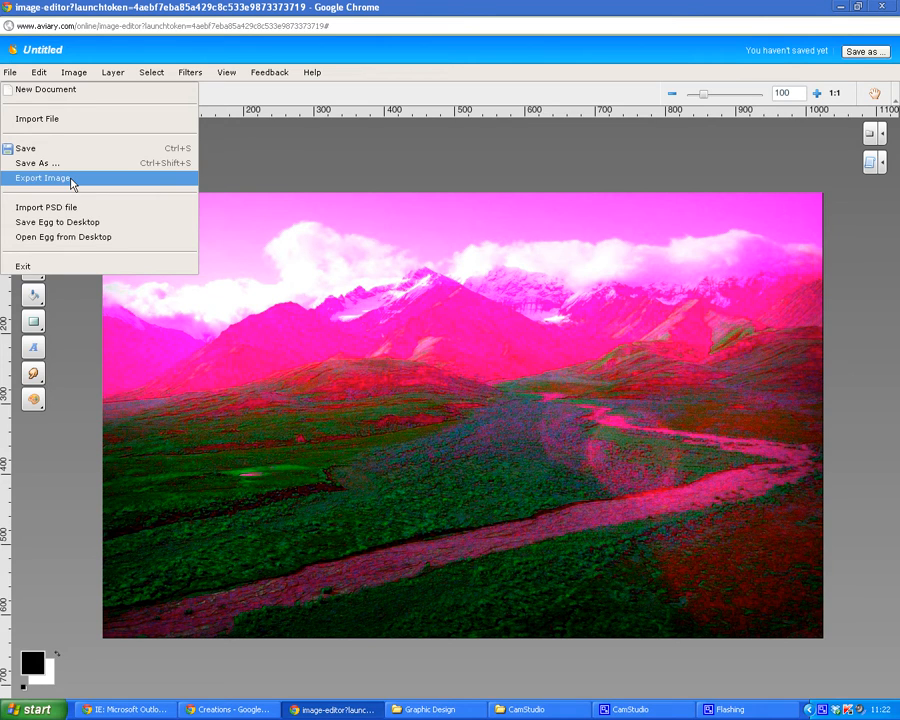
click(174, 157)
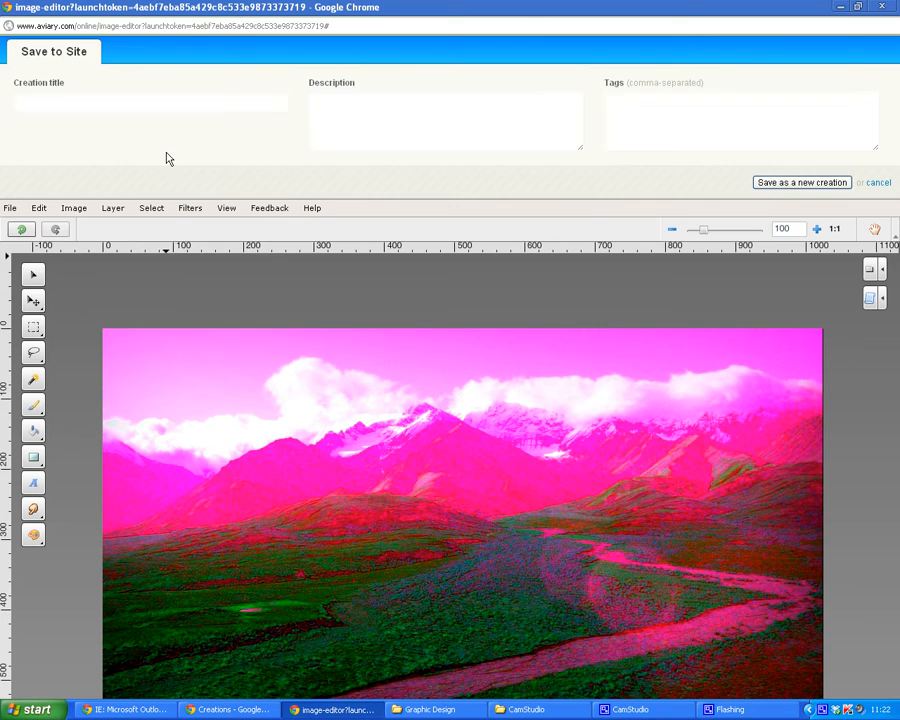
click(69, 103)
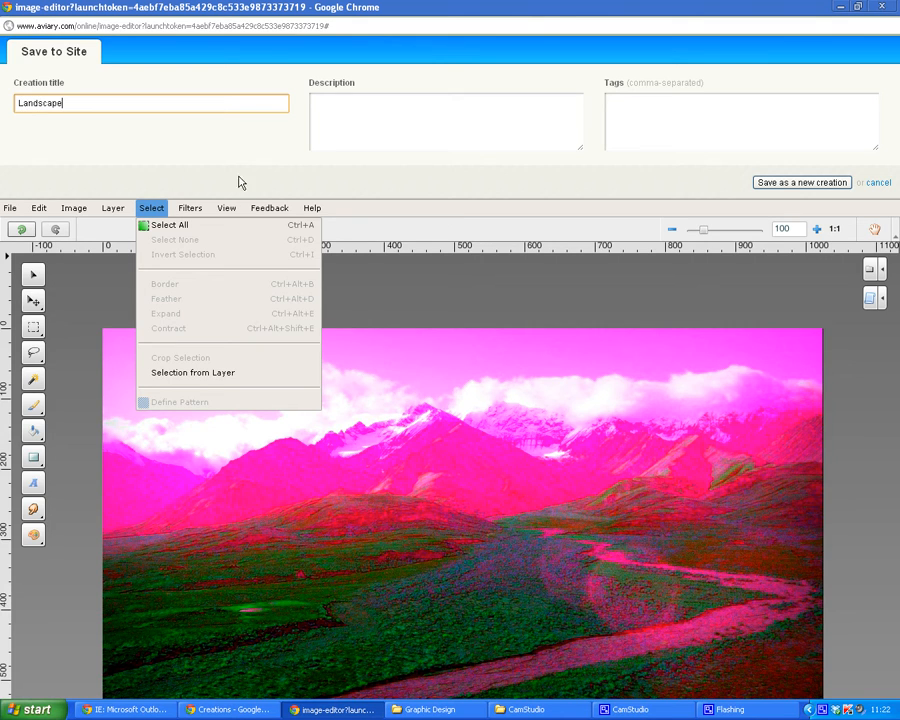
click(834, 184)
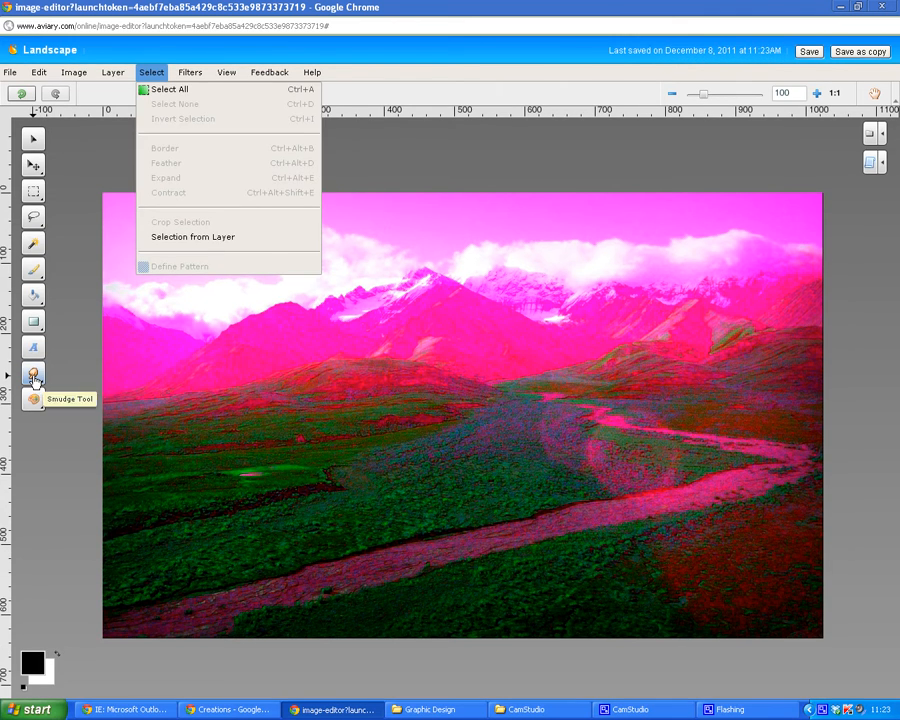
Blur the winding pink river with the Blur tool at size 20 and hardness 100.
click(33, 377)
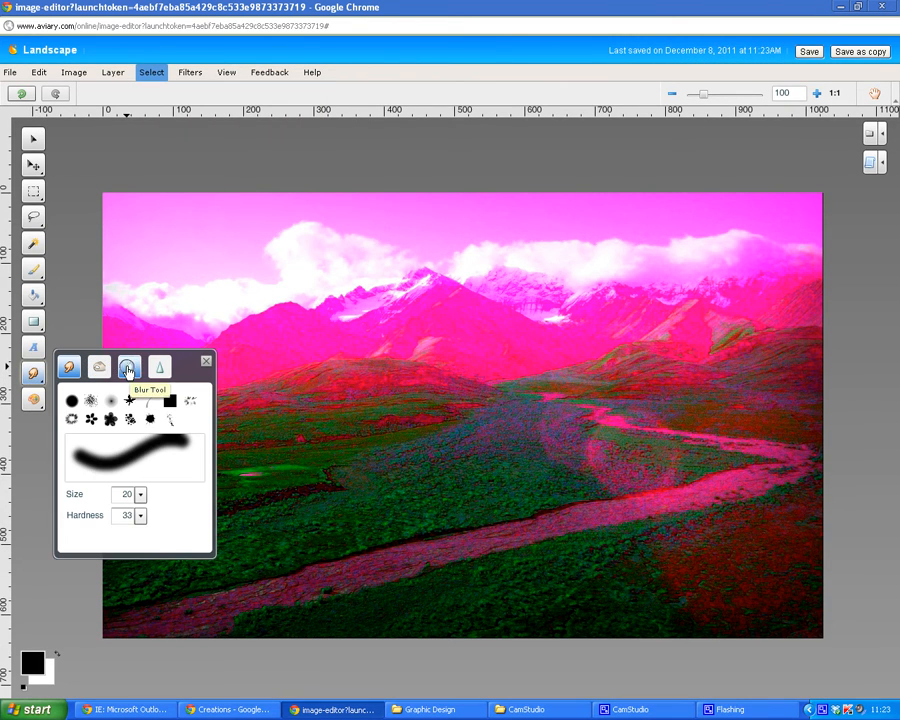
click(127, 369)
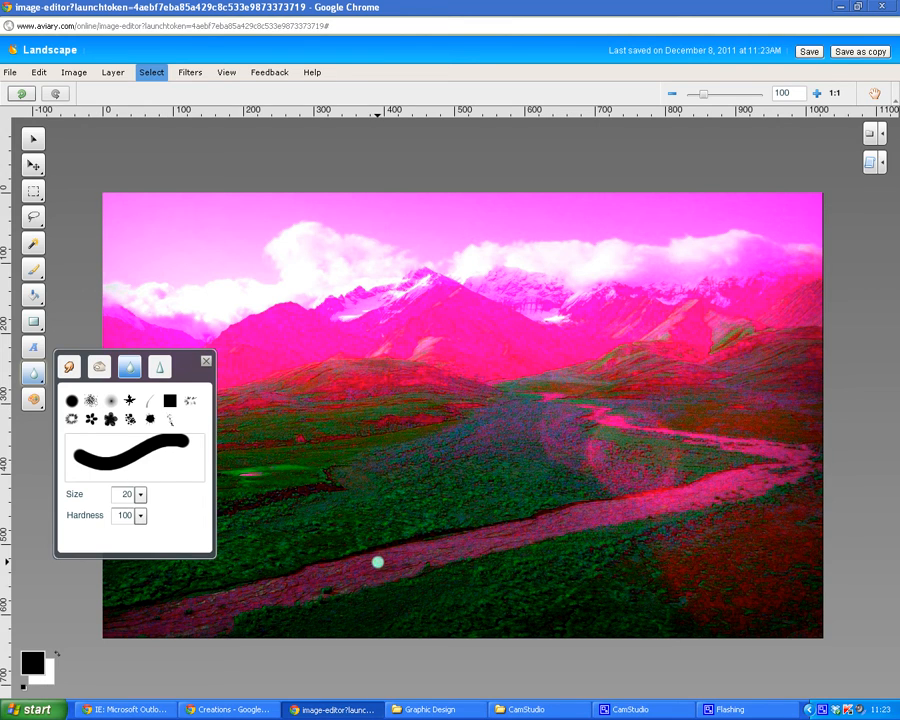
mouse_move(377, 562)
mouse_down()
mouse_move(315, 576)
mouse_move(366, 566)
mouse_move(325, 585)
mouse_move(373, 576)
mouse_move(285, 600)
mouse_move(303, 585)
mouse_move(291, 584)
mouse_move(112, 627)
mouse_move(169, 623)
mouse_move(135, 635)
mouse_move(181, 629)
mouse_move(257, 595)
mouse_move(438, 546)
mouse_move(386, 572)
mouse_move(436, 561)
mouse_move(504, 534)
mouse_move(419, 552)
mouse_move(466, 525)
mouse_move(586, 509)
mouse_move(505, 542)
mouse_move(783, 471)
mouse_move(726, 493)
mouse_move(603, 507)
mouse_move(476, 543)
mouse_move(373, 540)
mouse_up()
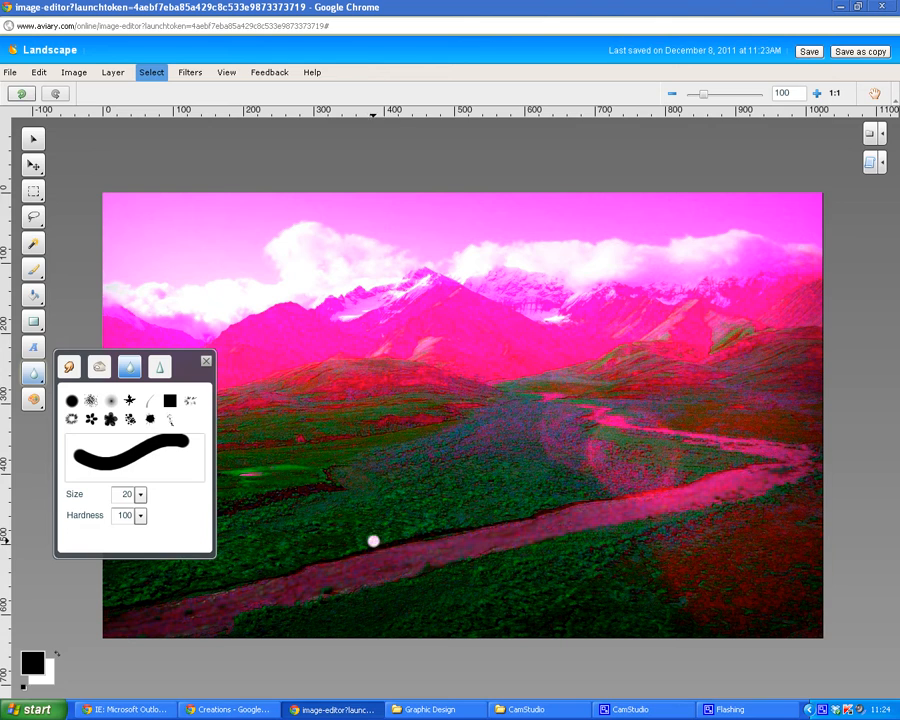
Smudge the upper edges of the clouds above the mountains using the Smudge tool at size 20 and hardness 33.
click(69, 369)
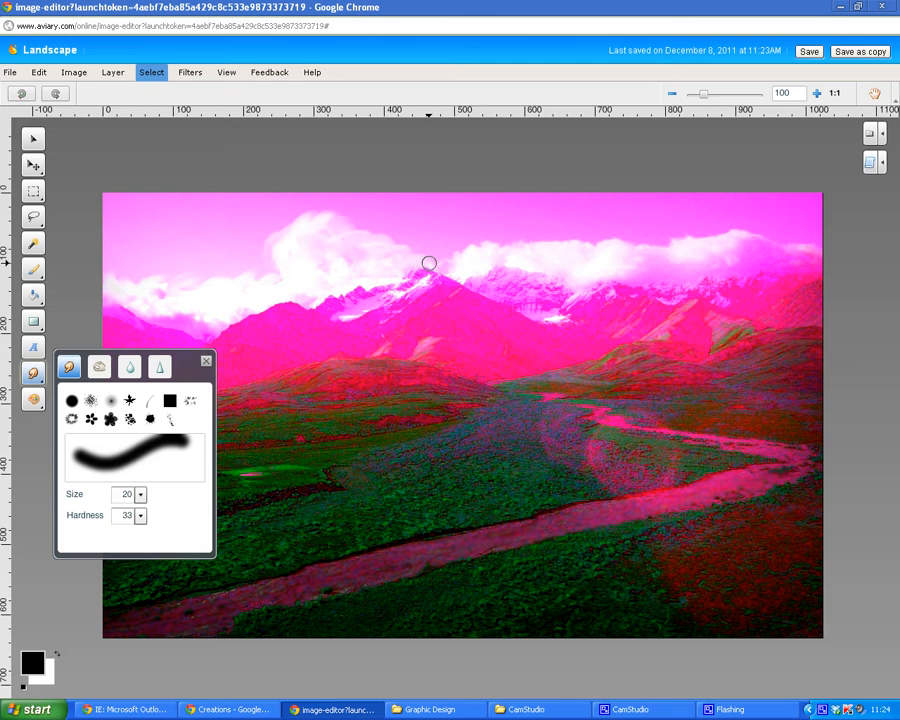
mouse_move(429, 263)
mouse_down()
mouse_move(452, 255)
mouse_move(455, 264)
mouse_move(486, 238)
mouse_up()
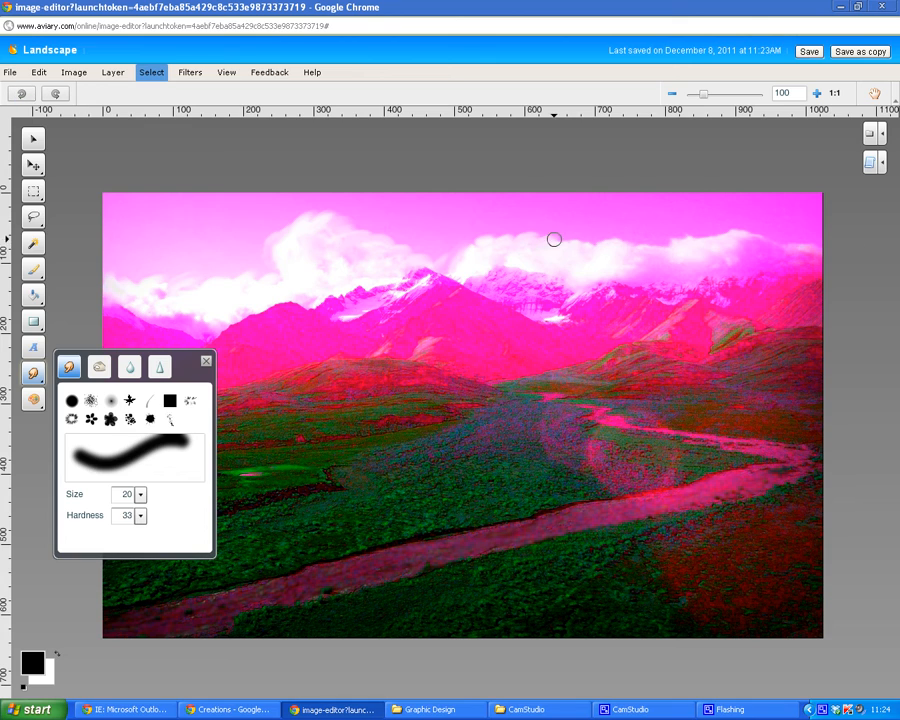
drag(558, 244, 677, 243)
mouse_move(674, 247)
mouse_down()
mouse_move(706, 237)
mouse_move(703, 247)
mouse_move(756, 237)
mouse_up()
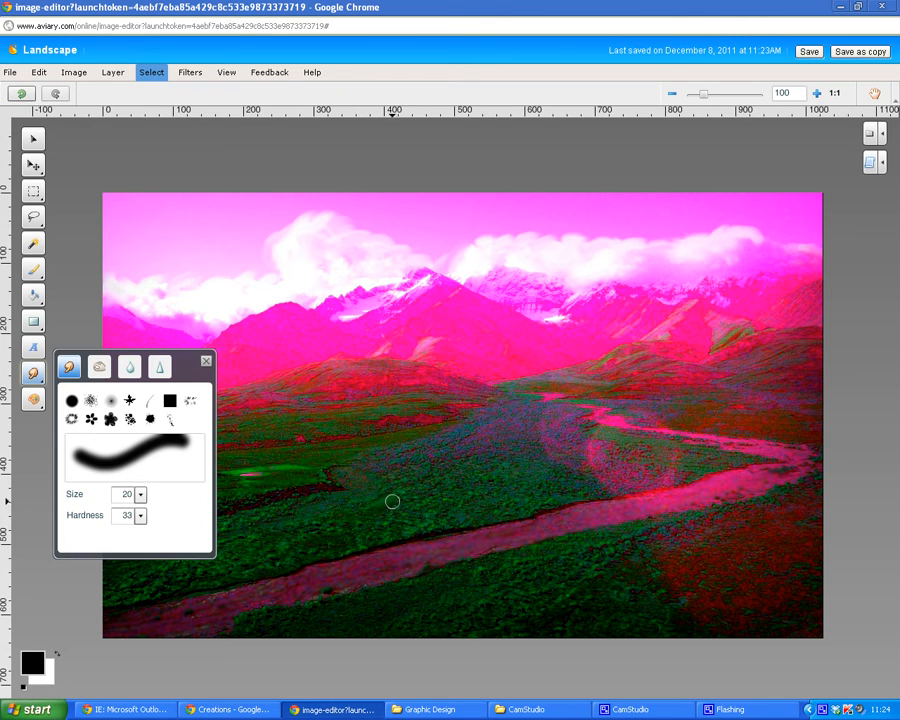
Smudge a small patch of the green field above the river and close the tool options.
drag(391, 491, 409, 498)
drag(388, 505, 410, 501)
drag(389, 505, 404, 503)
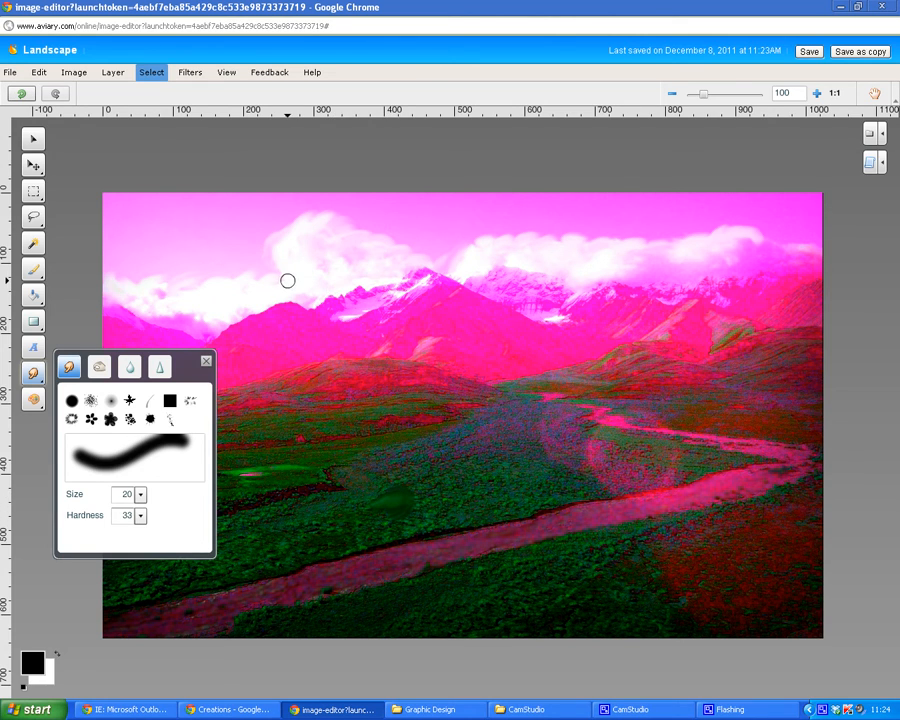
click(206, 361)
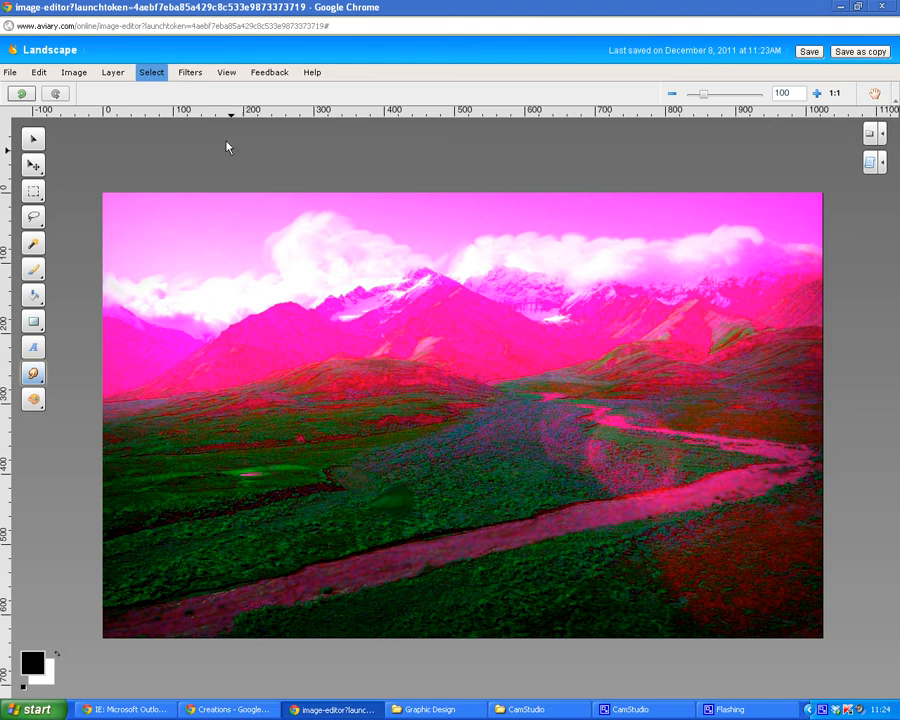
Try the Blur filter on the whole landscape and undo it.
click(193, 73)
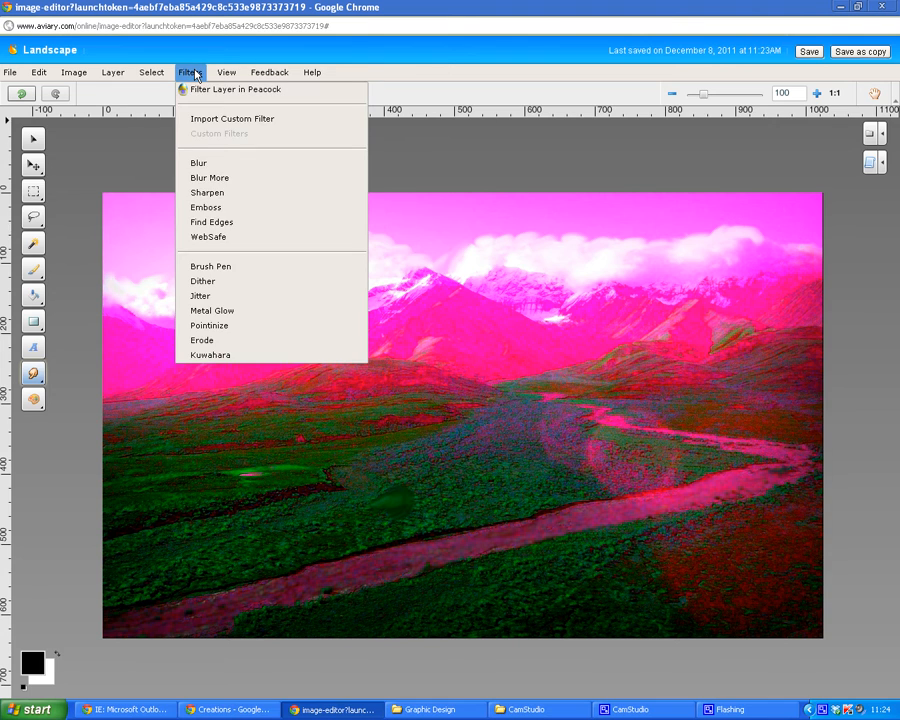
click(211, 165)
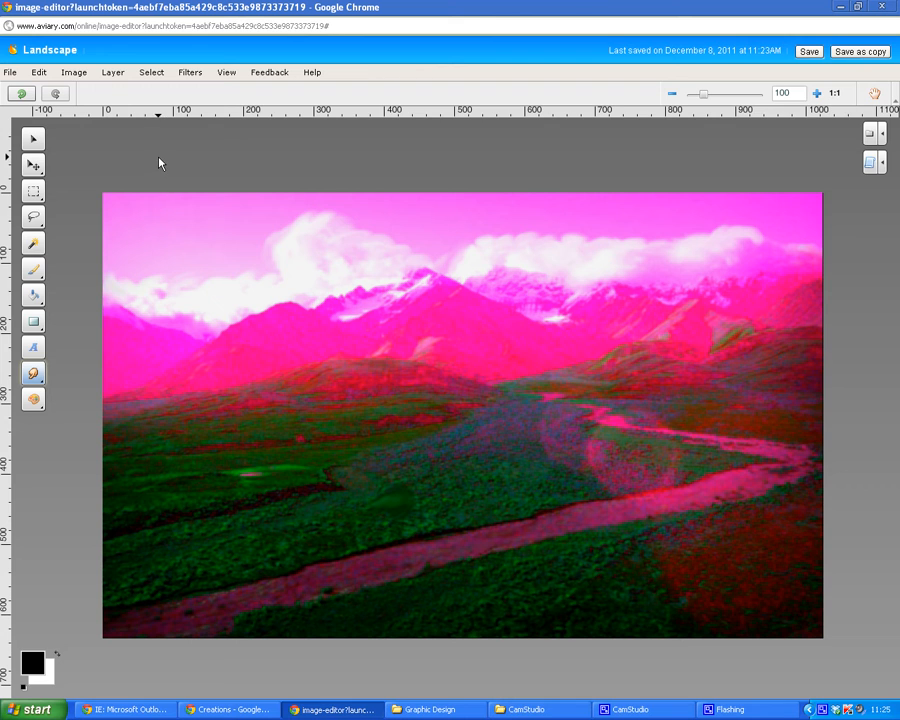
click(23, 93)
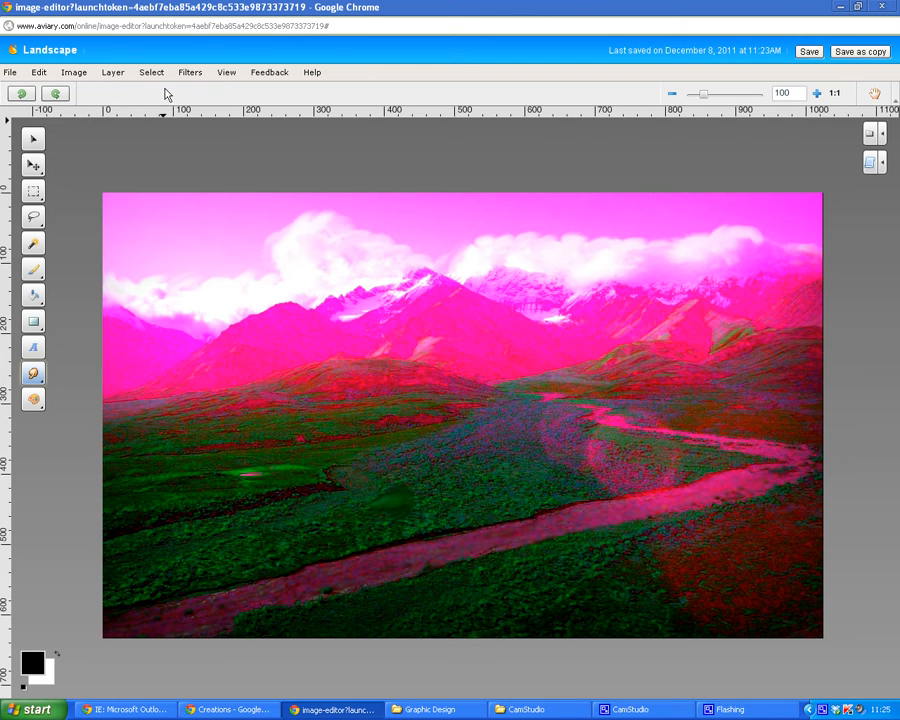
click(190, 72)
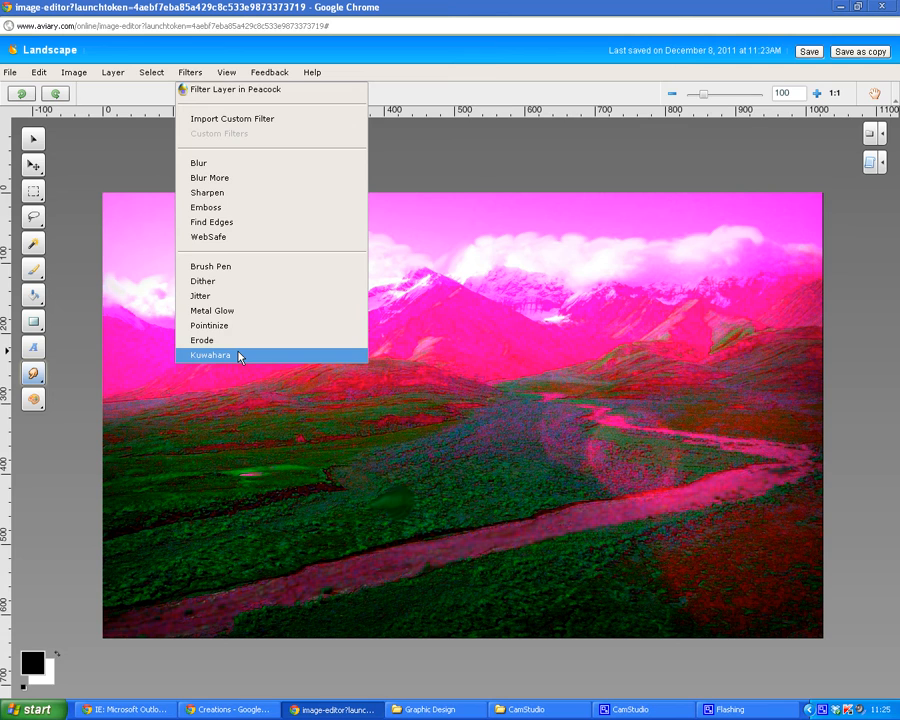
click(463, 168)
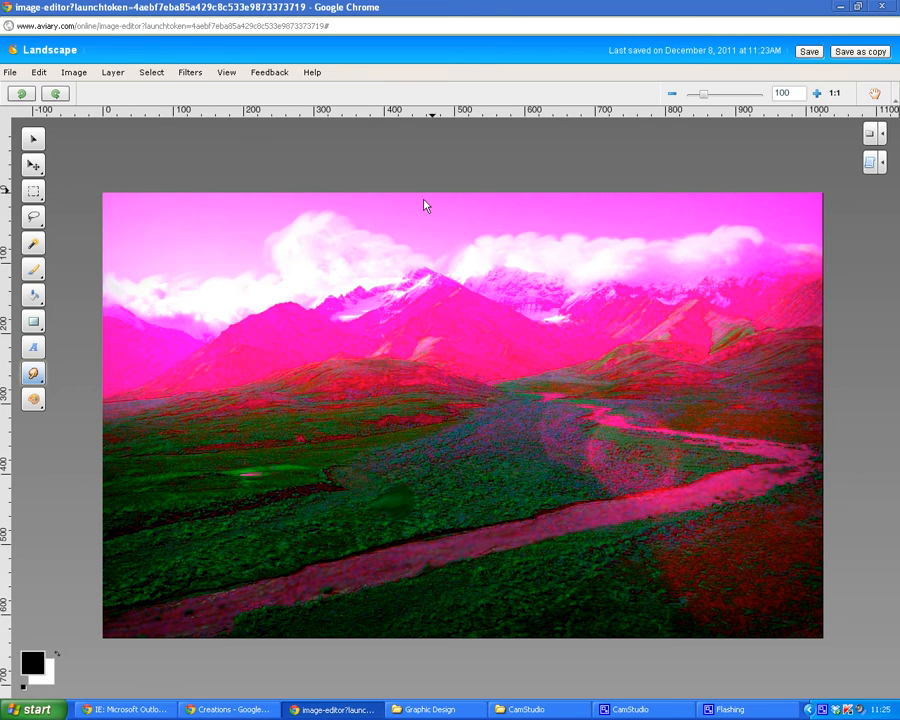
Expand the layer list and check the landscape layer by hiding it and showing it again.
click(879, 137)
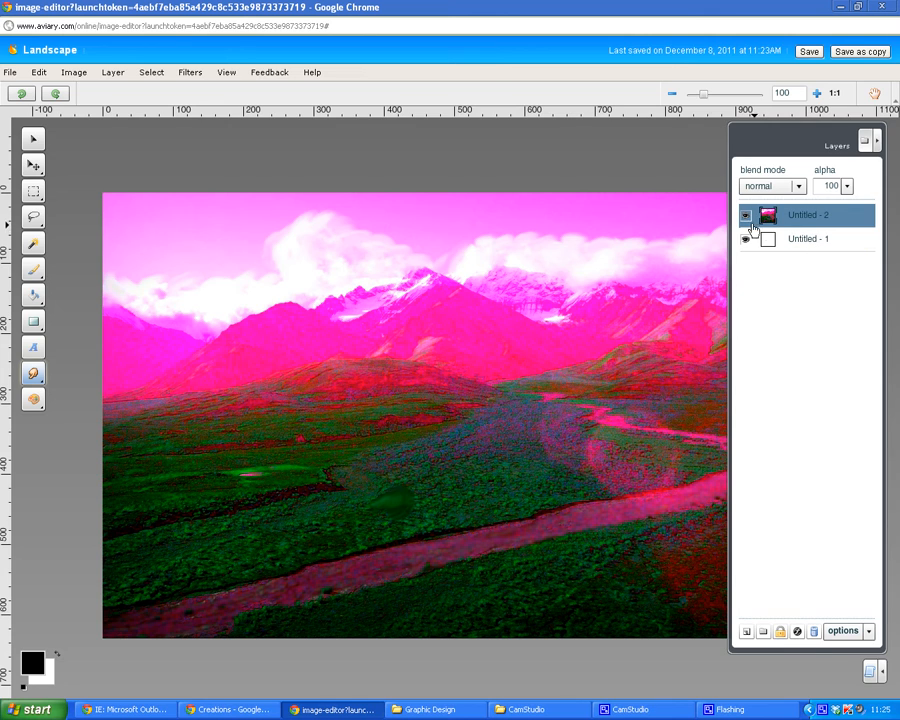
click(800, 239)
click(803, 218)
click(746, 217)
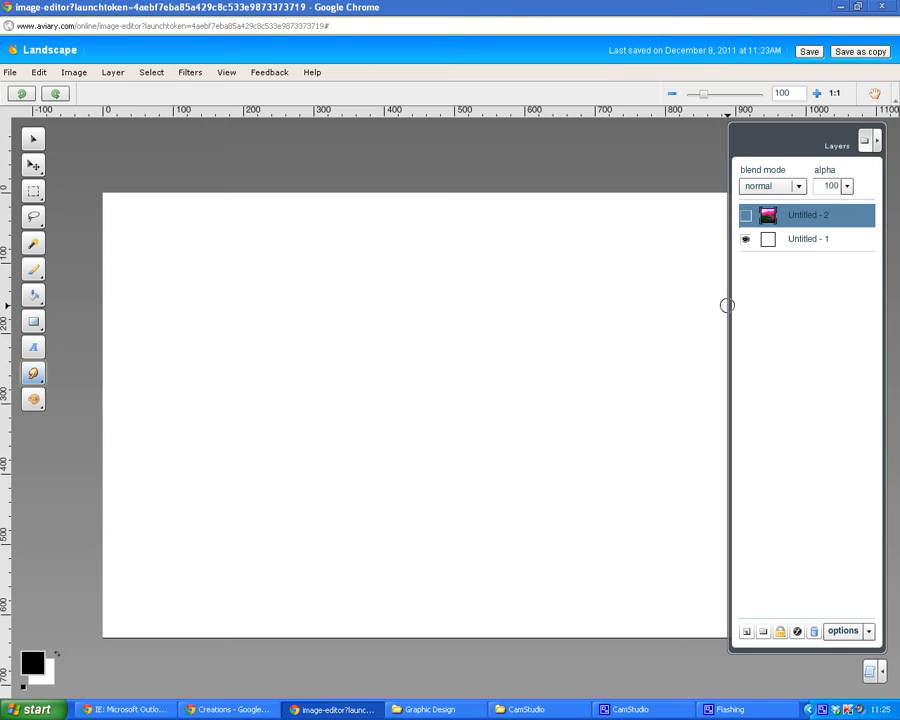
click(745, 215)
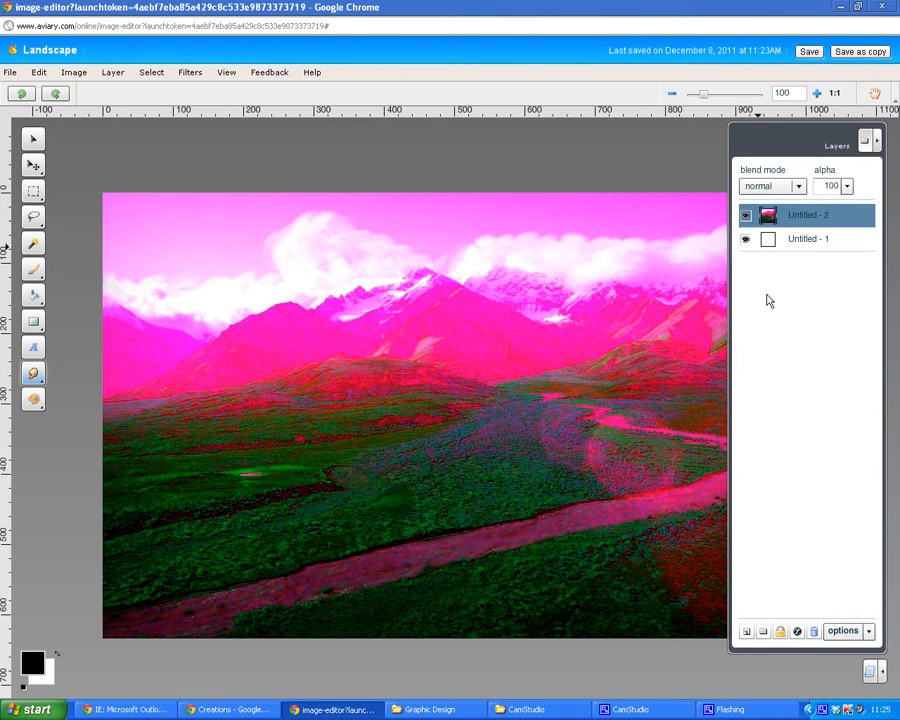
Add a new empty layer above the landscape and make the landscape layer active again.
click(747, 632)
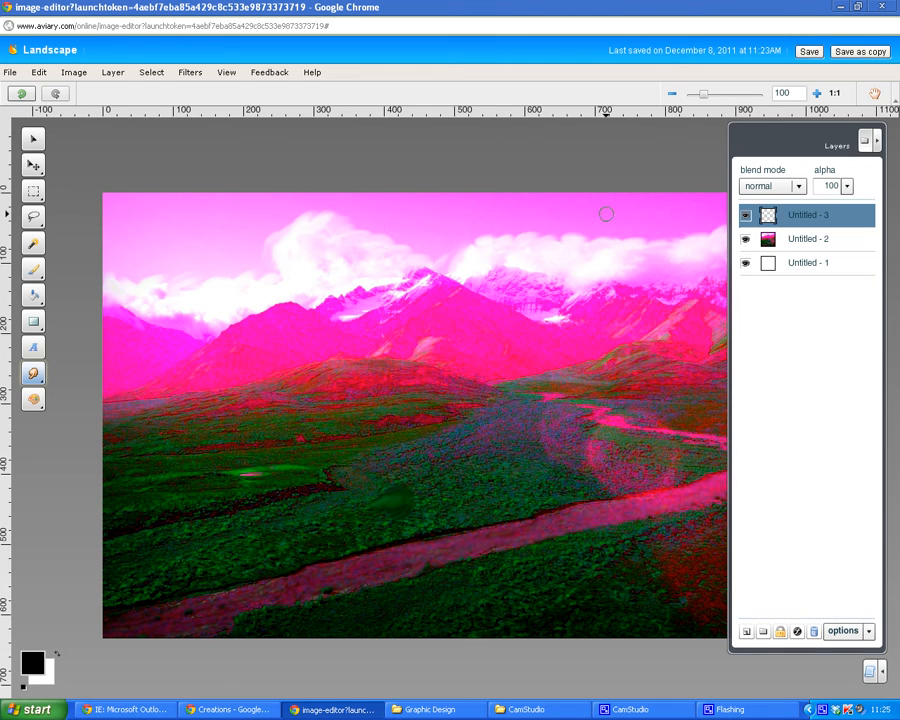
click(800, 238)
click(790, 215)
click(796, 245)
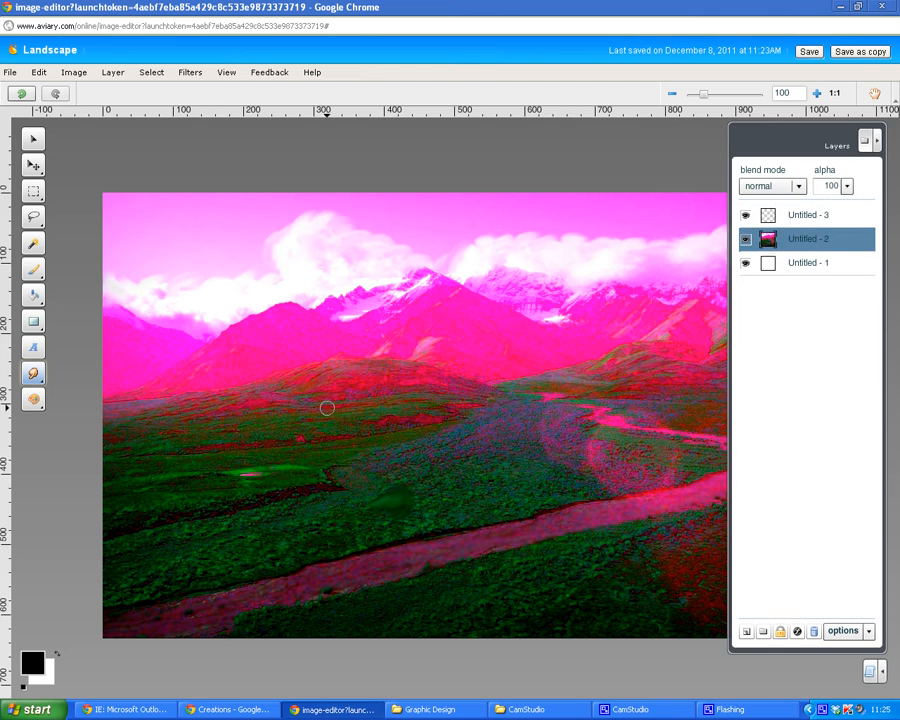
Choose the Brush tool and set its size to 2.
click(33, 269)
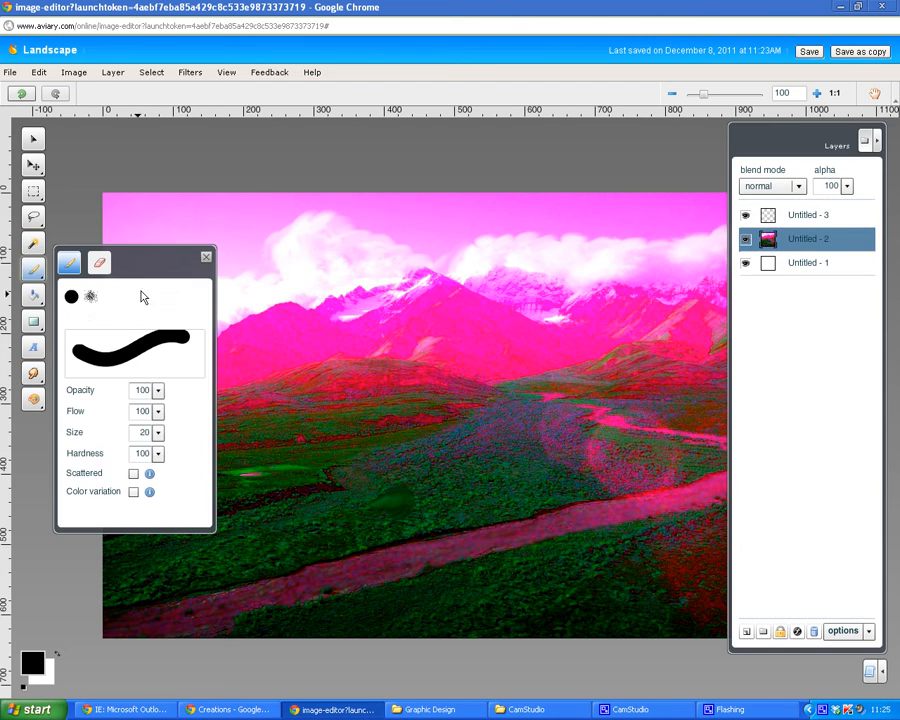
click(160, 433)
drag(128, 453, 95, 453)
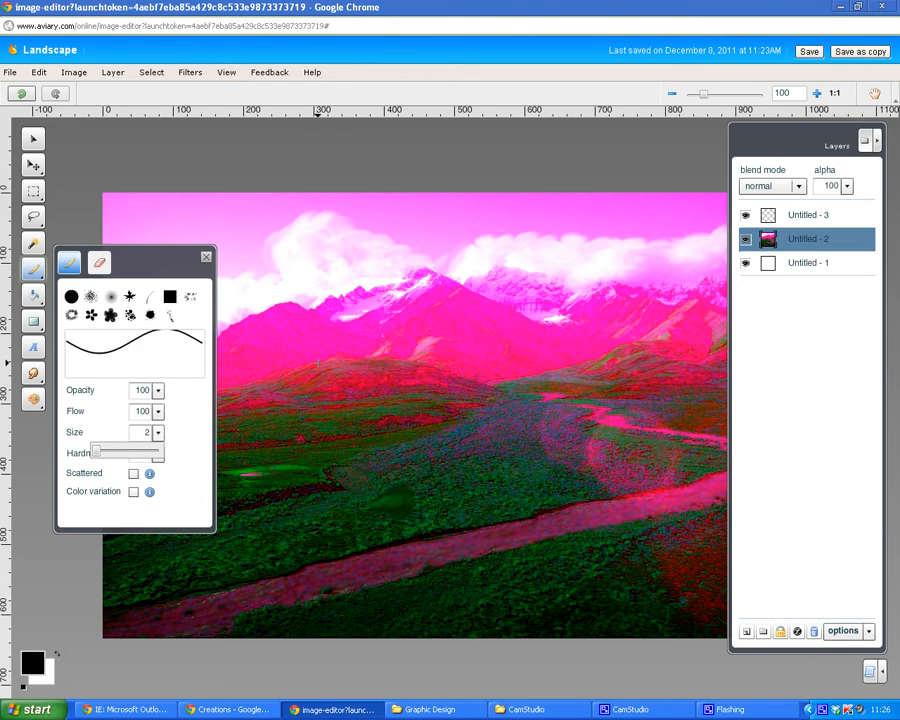
Try drawing a castle tower outline directly on the landscape layer, erase part of it, and undo both the drawing and the erasure.
drag(490, 387, 491, 371)
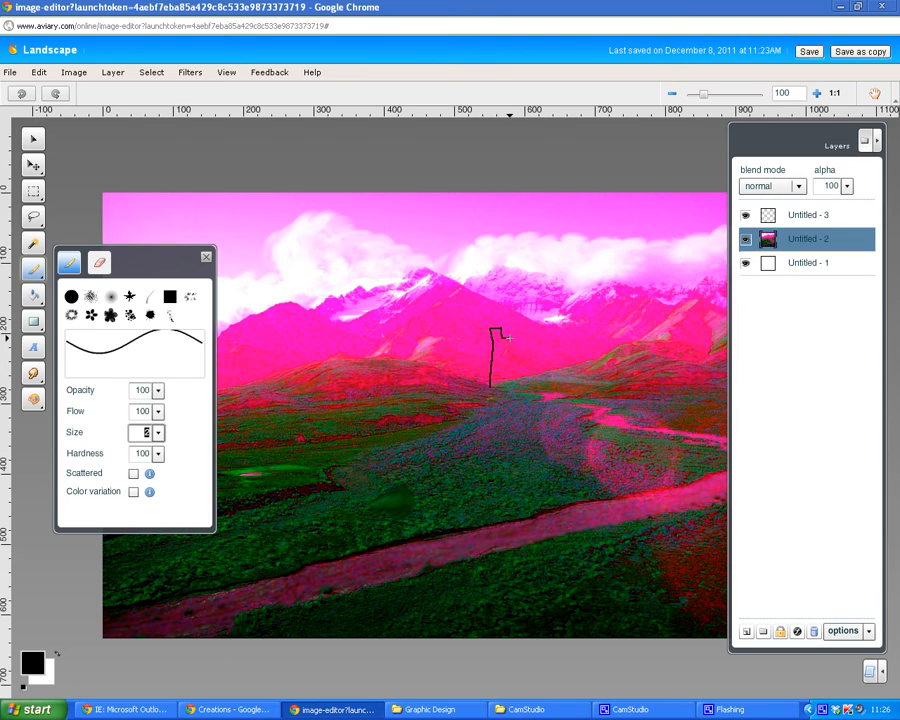
drag(520, 335, 521, 384)
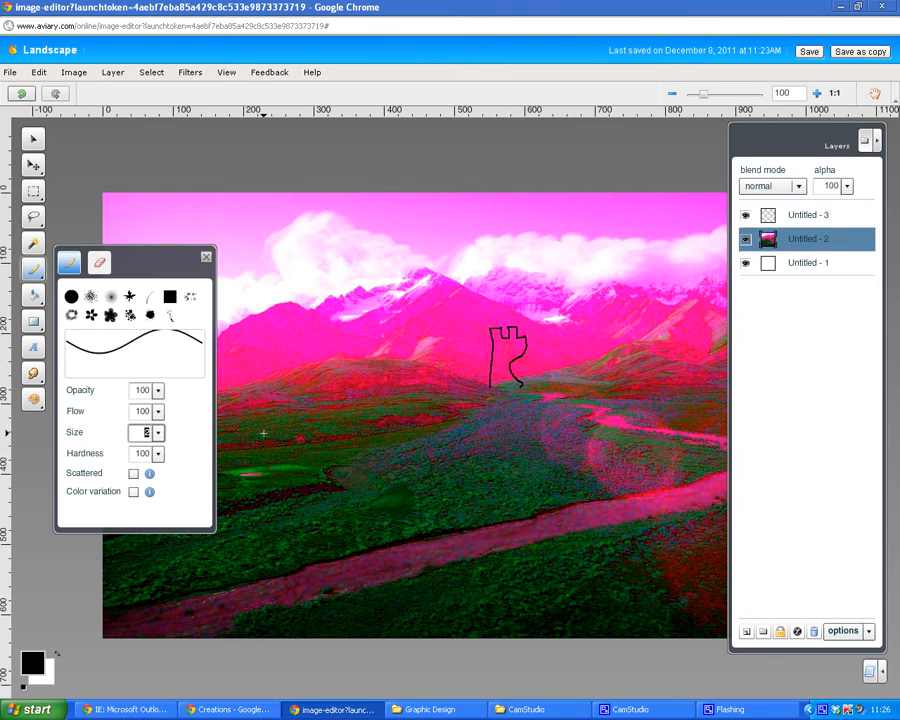
click(98, 262)
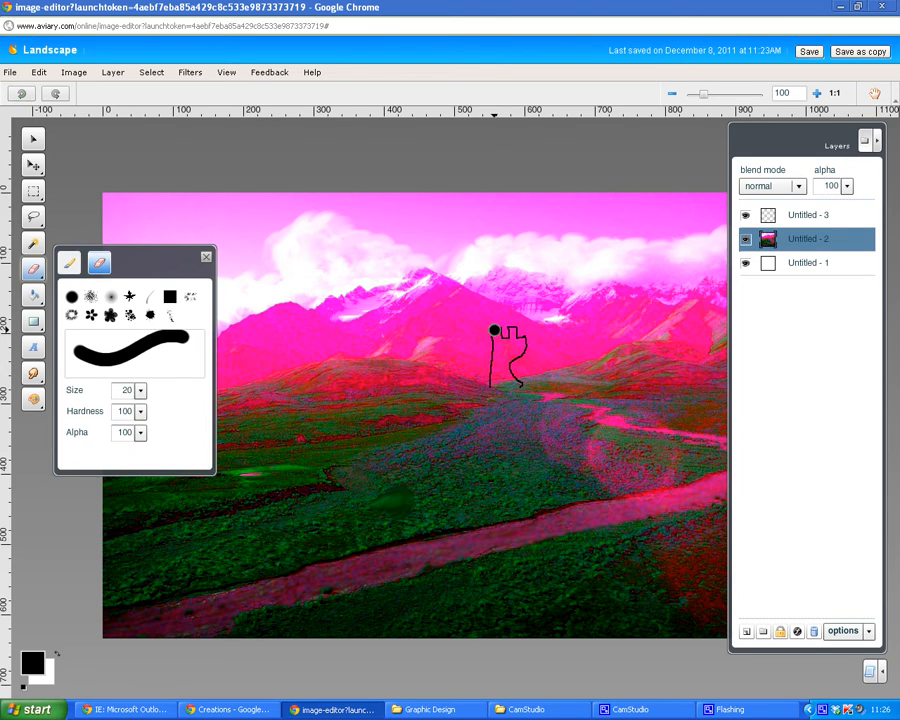
mouse_move(494, 327)
mouse_down()
mouse_move(488, 379)
mouse_move(491, 339)
mouse_up()
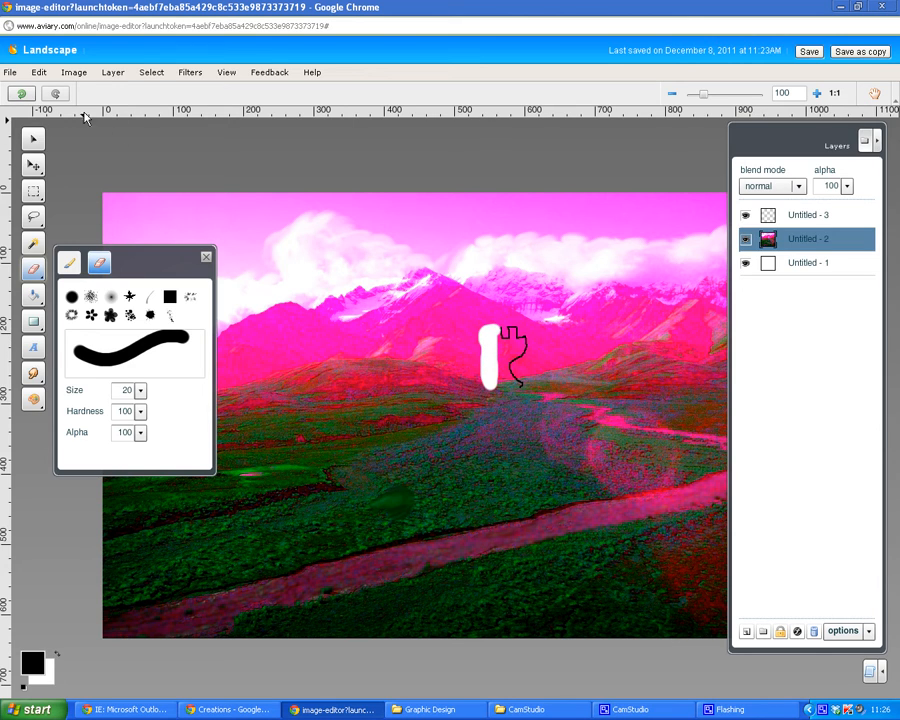
click(20, 94)
click(20, 94)
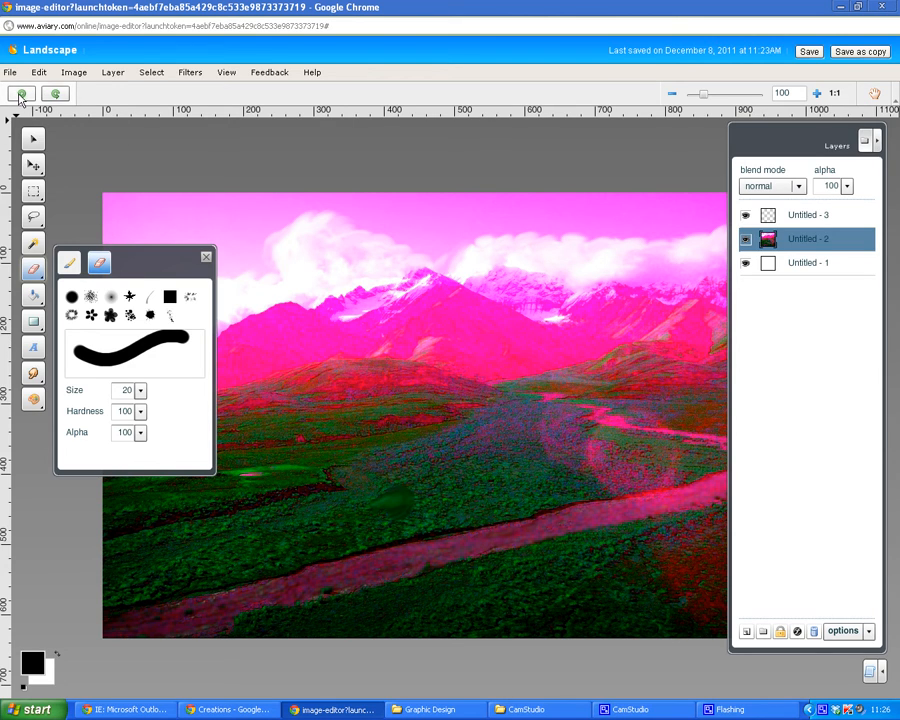
Draw a castle outline on the new empty layer with the size 2 brush, and remove it with the size 20 eraser.
click(810, 217)
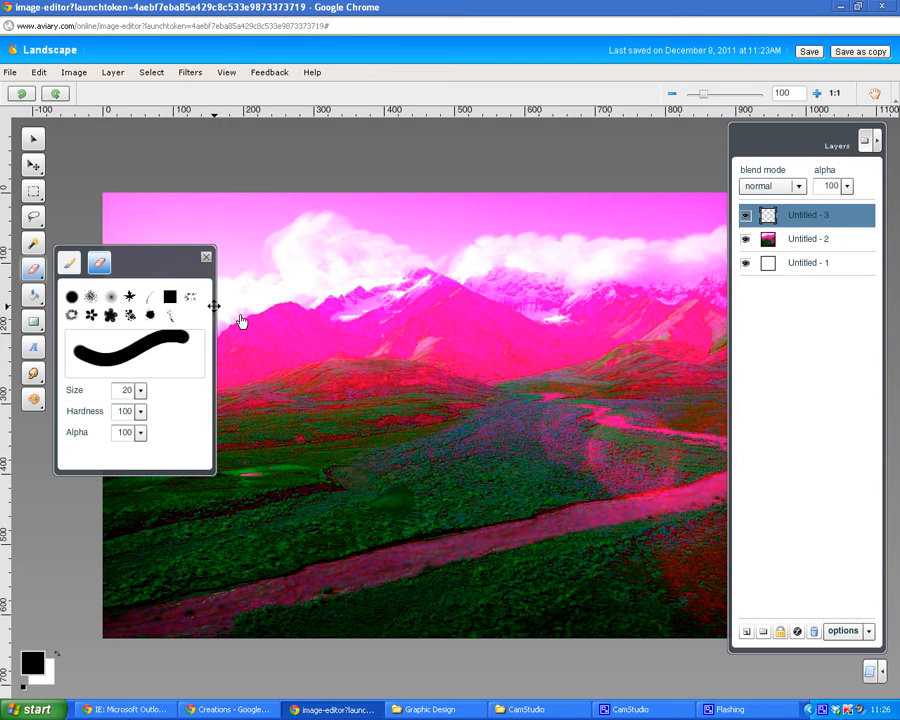
click(69, 262)
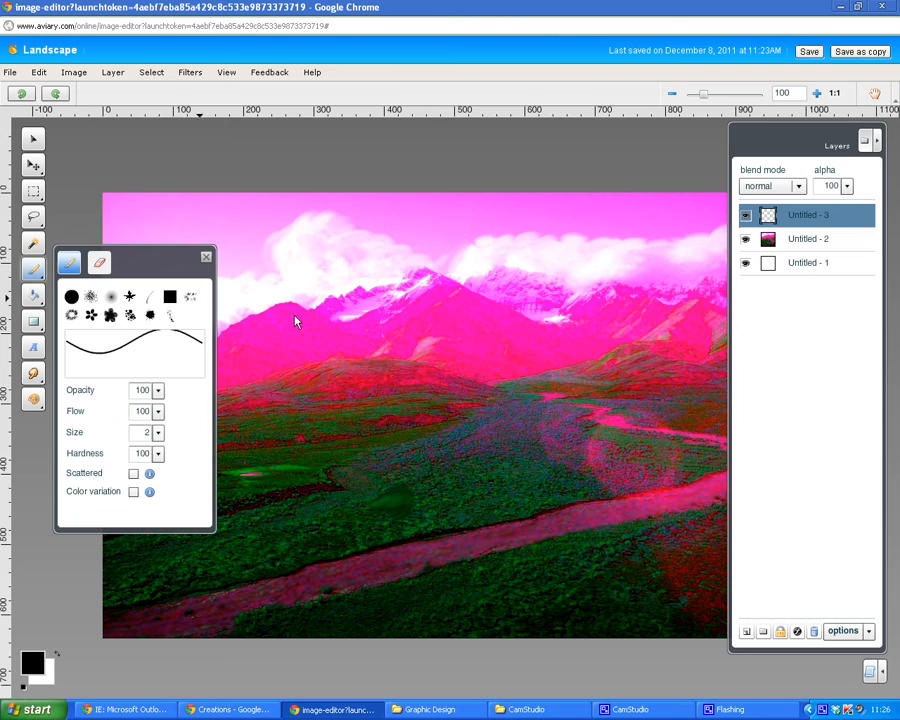
drag(481, 387, 481, 372)
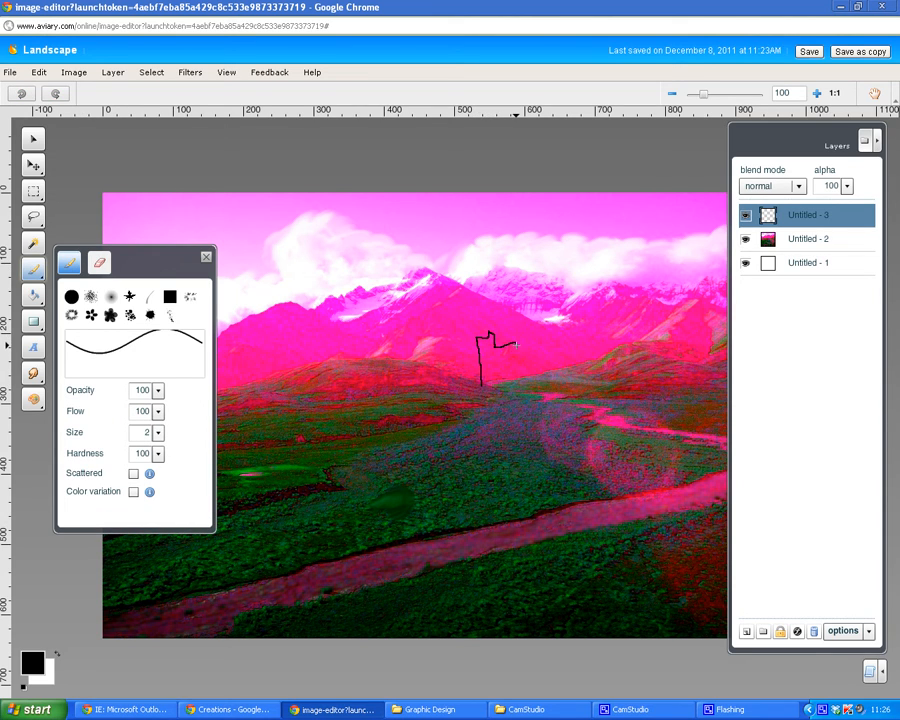
drag(519, 378, 510, 388)
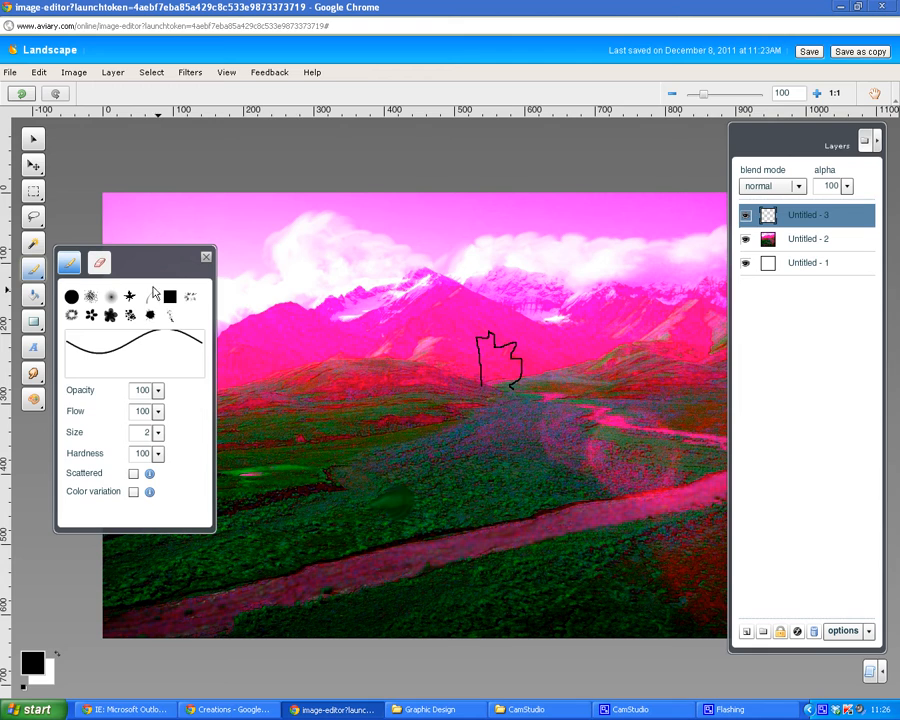
click(98, 262)
mouse_move(474, 333)
mouse_down()
mouse_move(478, 381)
mouse_move(484, 333)
mouse_move(516, 346)
mouse_move(509, 389)
mouse_up()
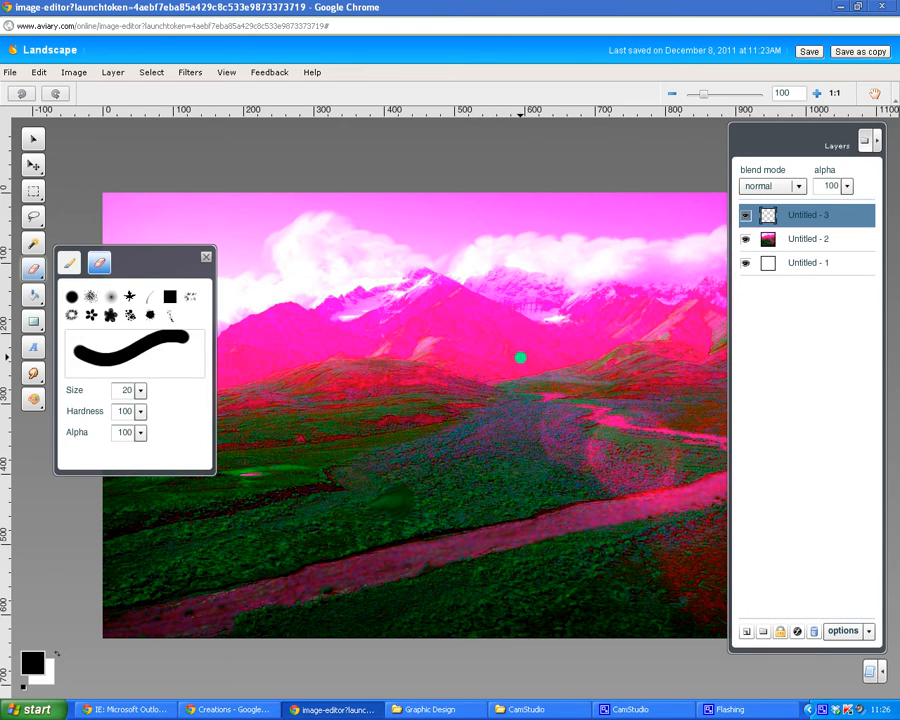
Draw a crenellated castle tower outline on the Untitled - 3 layer with the size 2 brush and fill it with black.
click(70, 264)
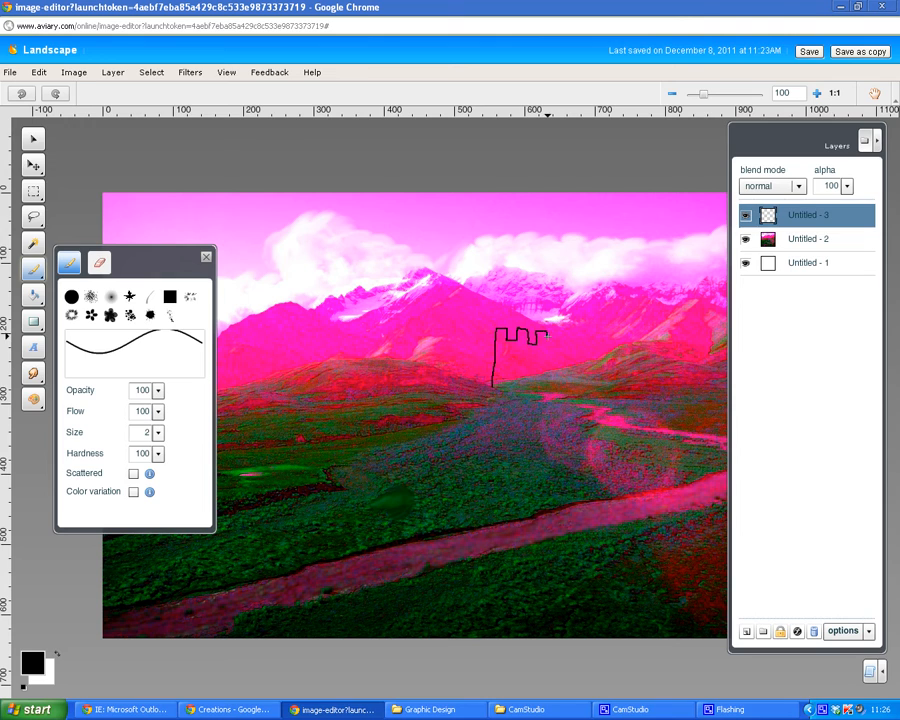
drag(543, 378, 544, 397)
drag(492, 382, 490, 396)
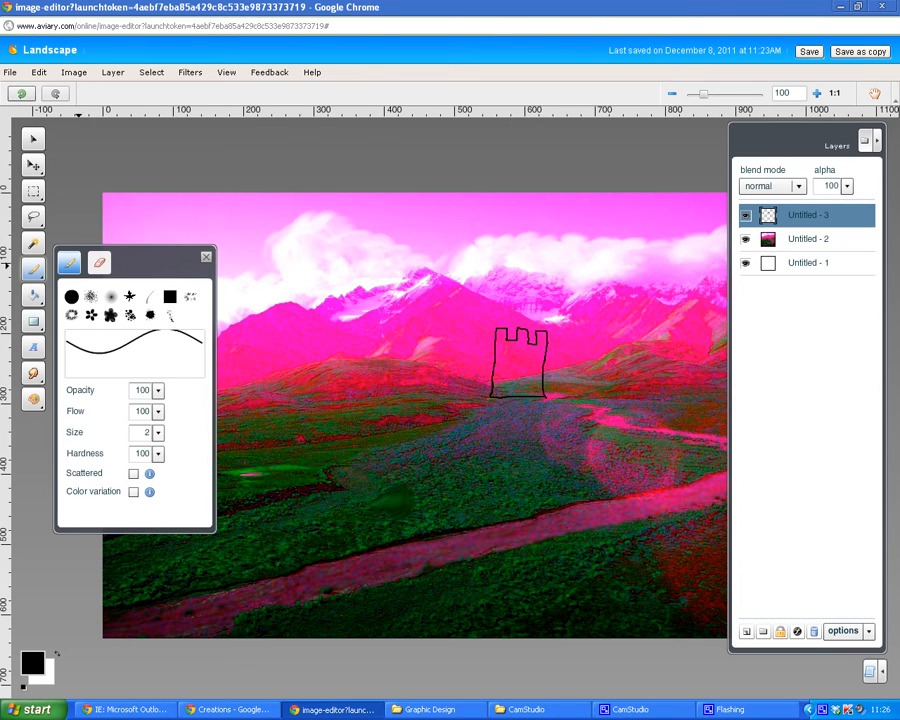
click(33, 295)
click(526, 359)
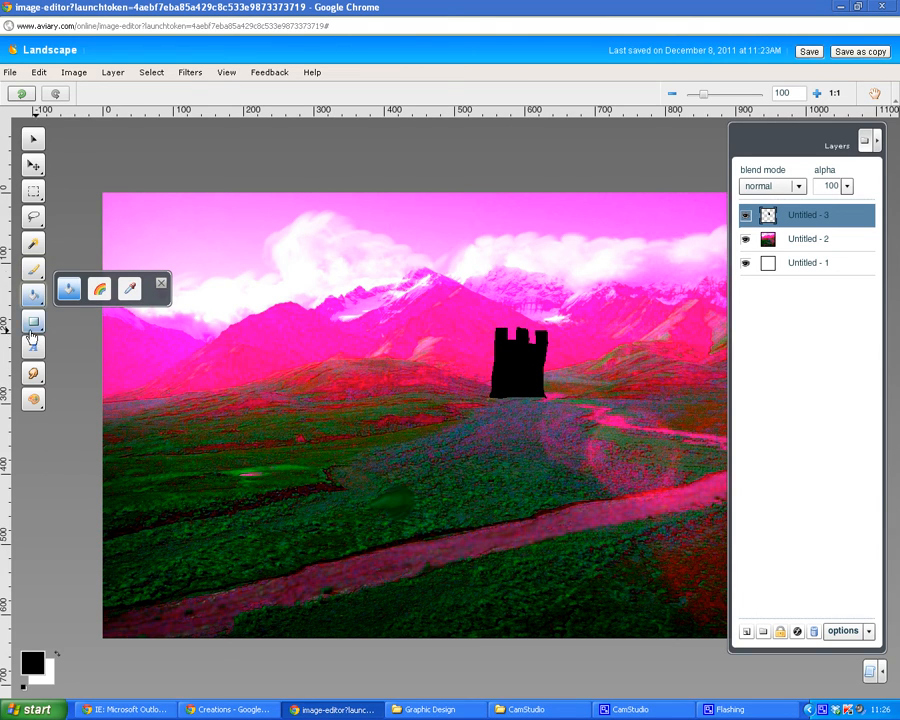
click(33, 662)
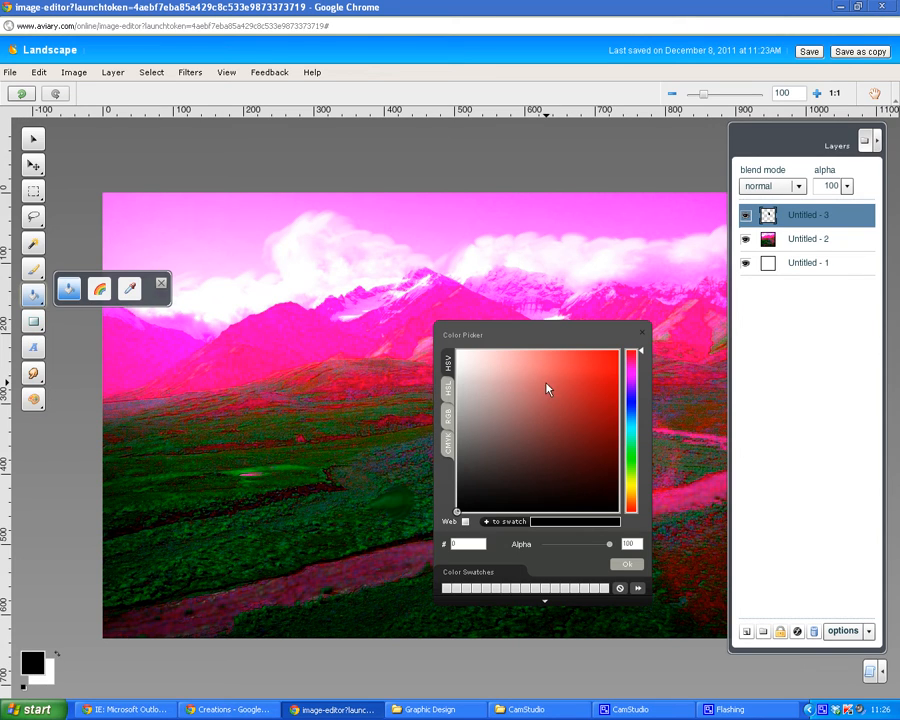
click(572, 422)
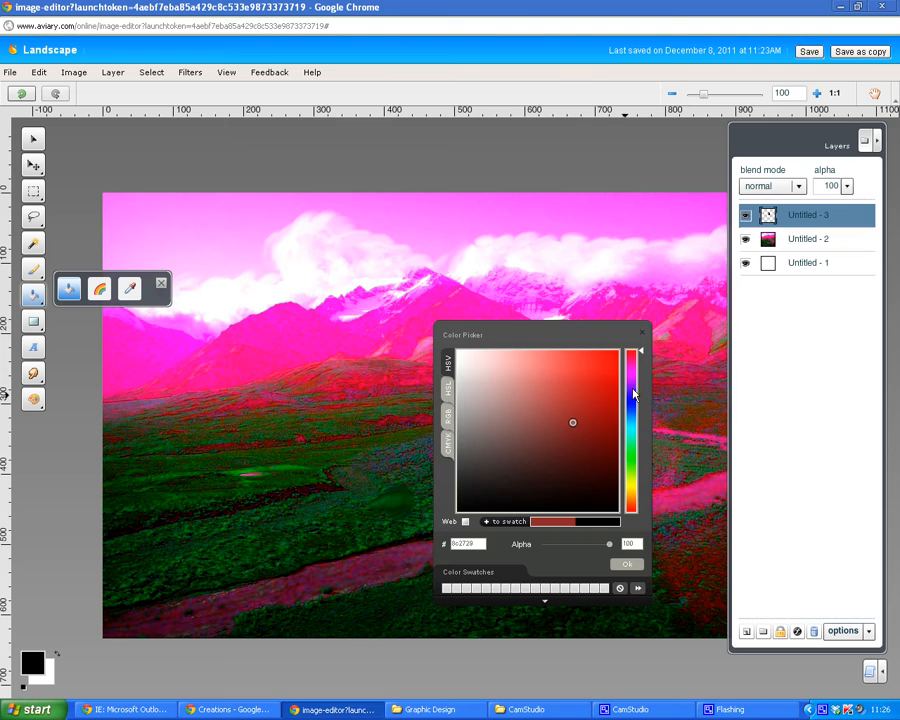
mouse_move(642, 354)
mouse_down()
mouse_move(650, 496)
mouse_move(640, 360)
mouse_up()
click(505, 401)
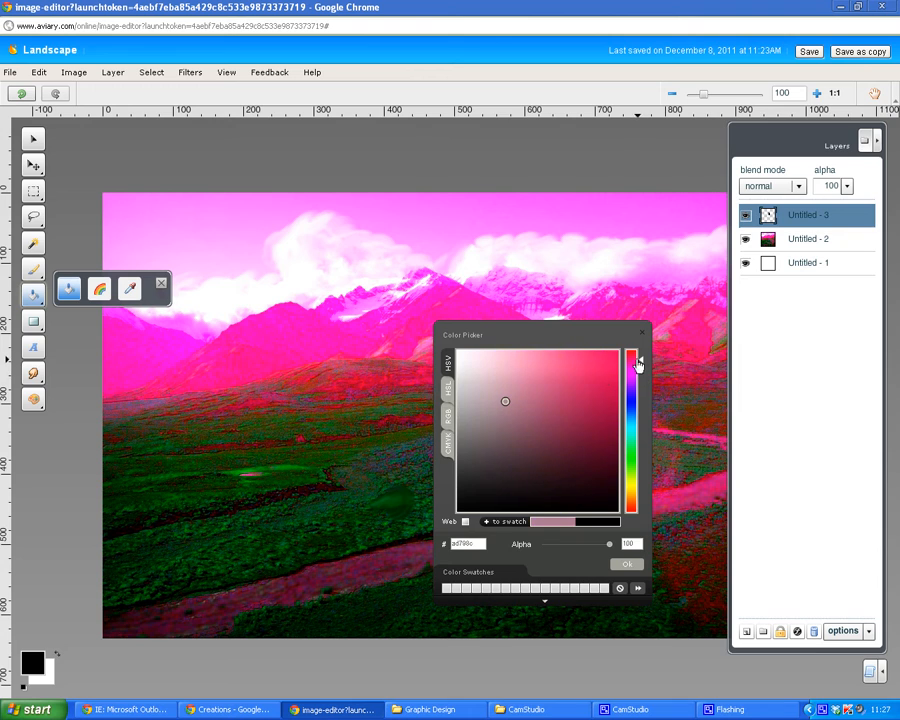
click(447, 389)
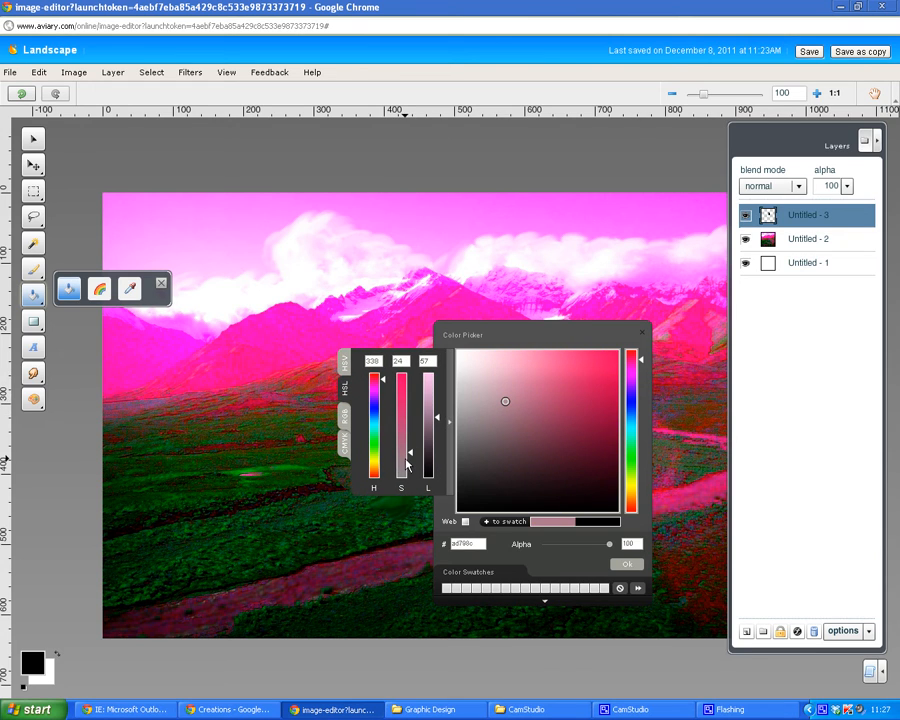
drag(414, 458, 382, 438)
click(563, 457)
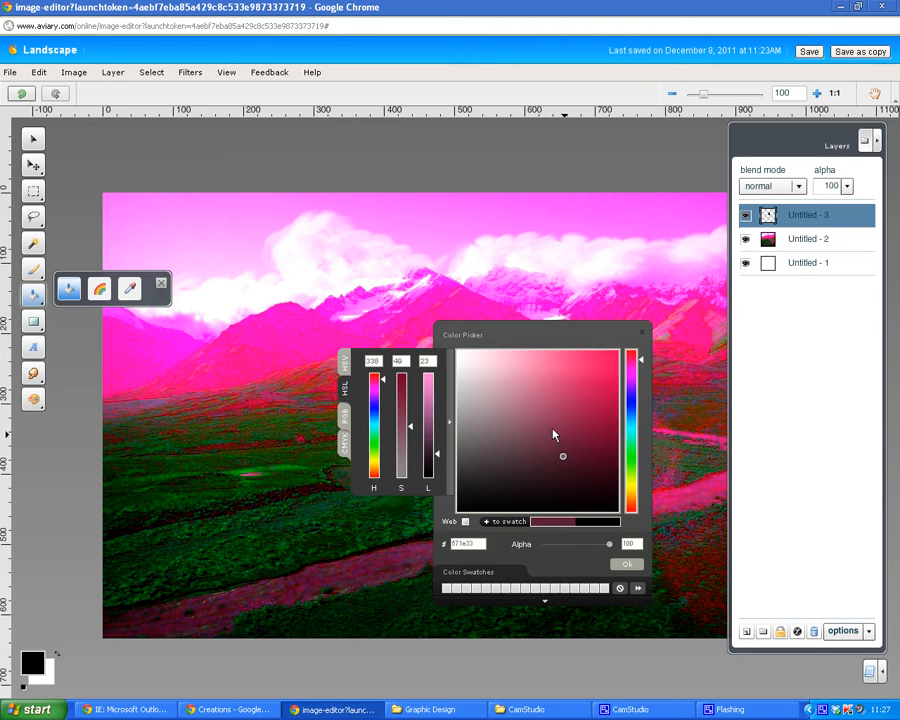
click(597, 460)
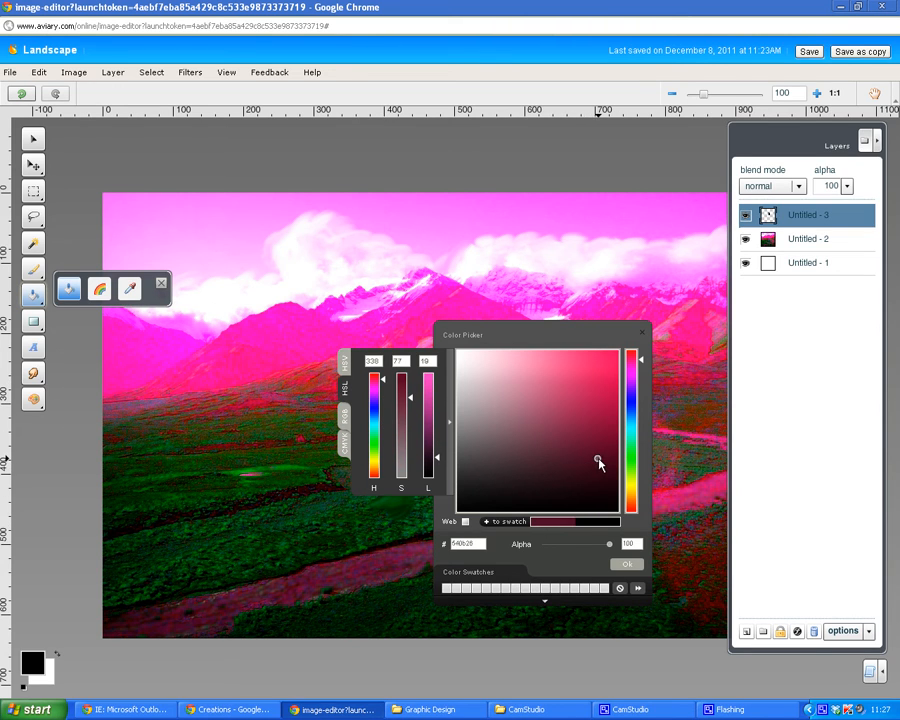
click(642, 333)
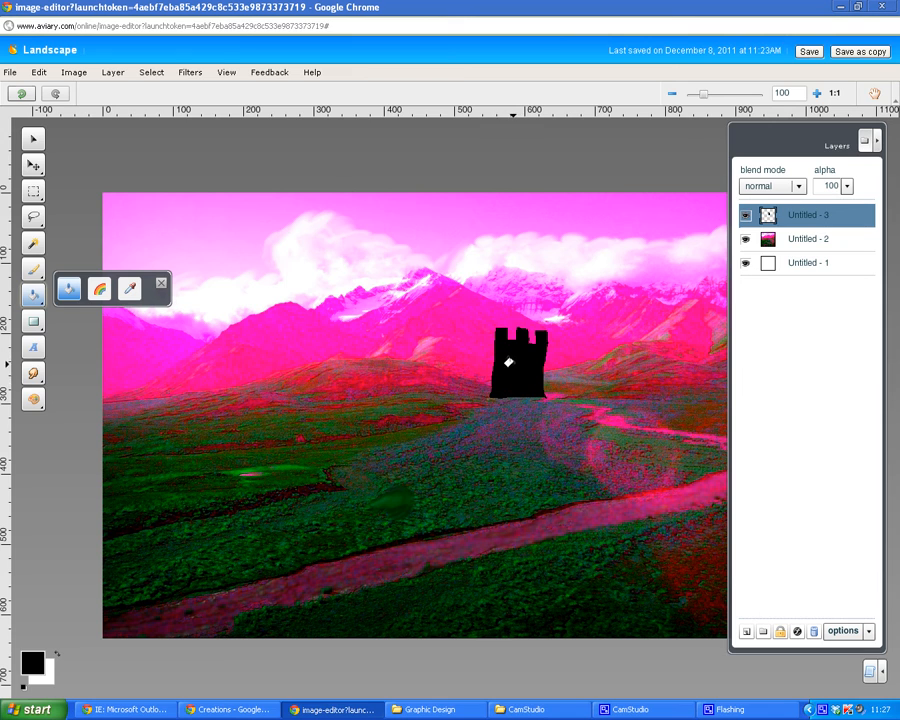
Set the foreground color to dark red 400a0a and fill the castle with it.
click(33, 662)
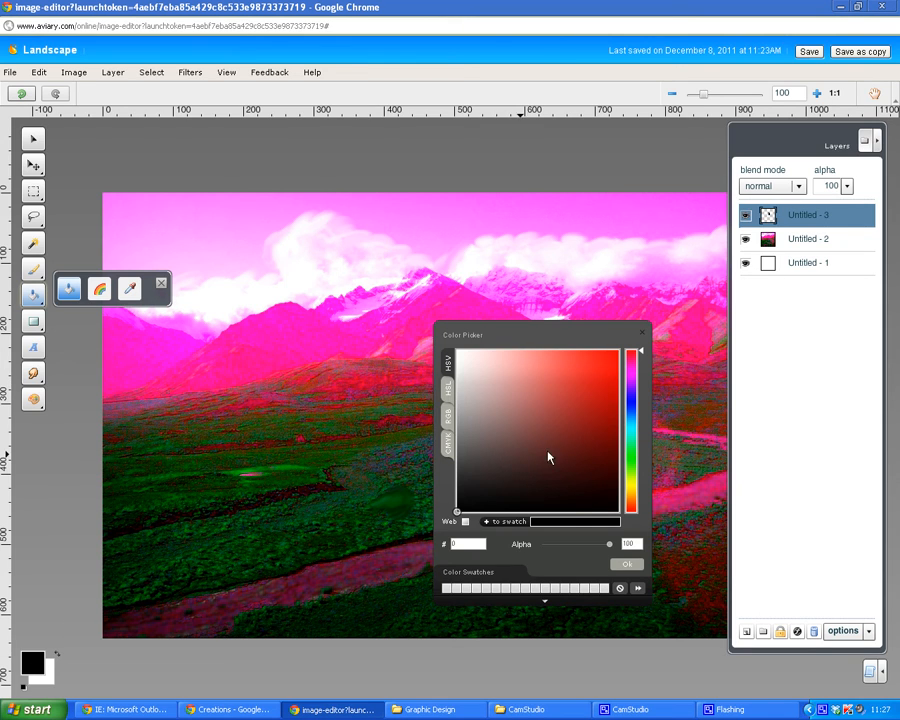
drag(576, 432, 591, 468)
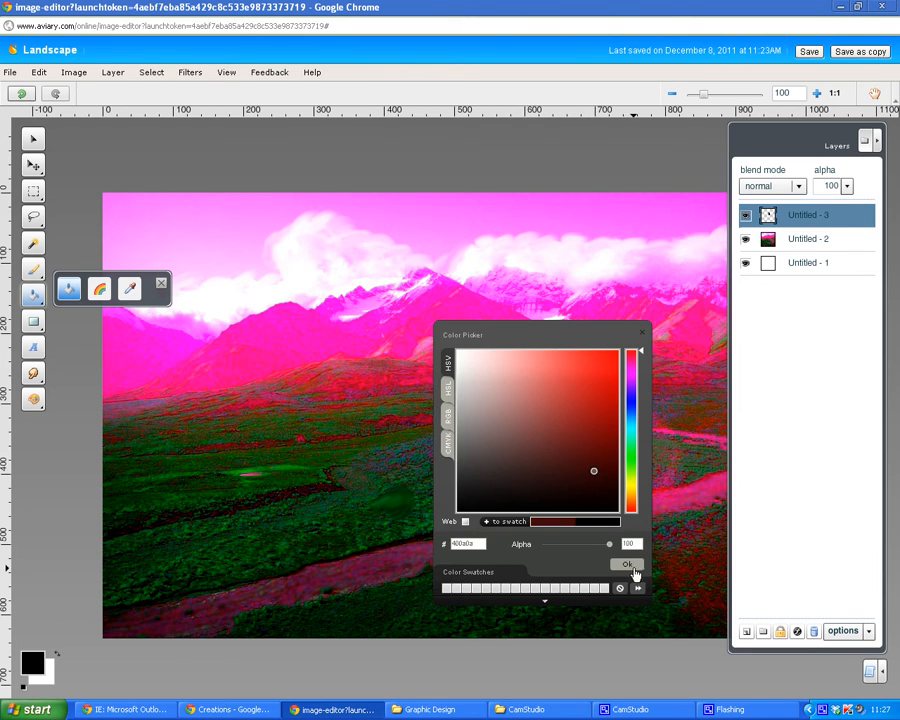
click(626, 564)
click(518, 372)
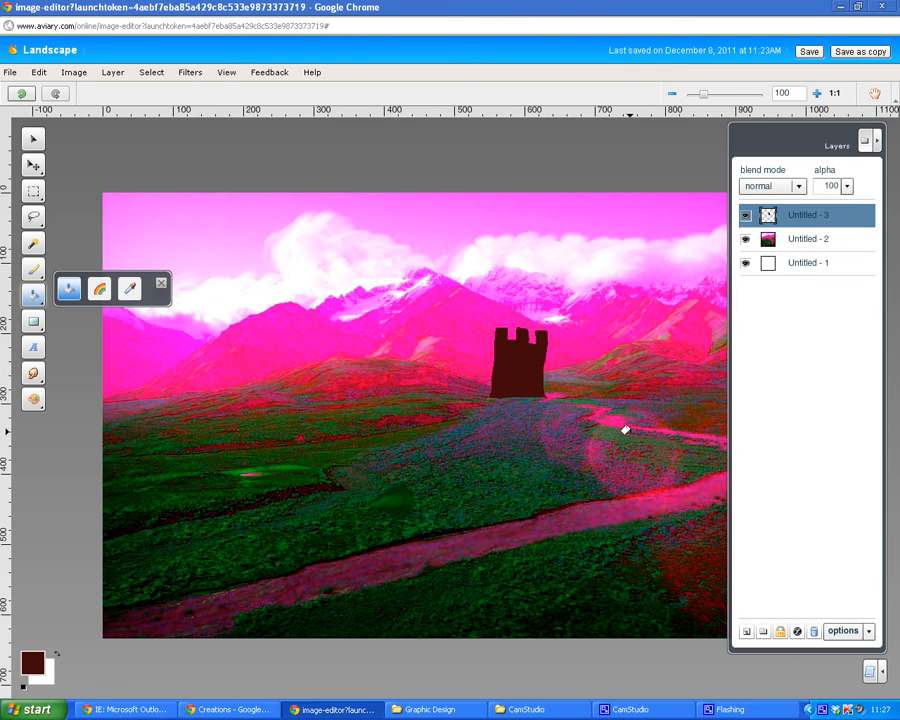
Add a new empty layer above the castle layer and set the foreground color to bright red d91c1c.
click(746, 632)
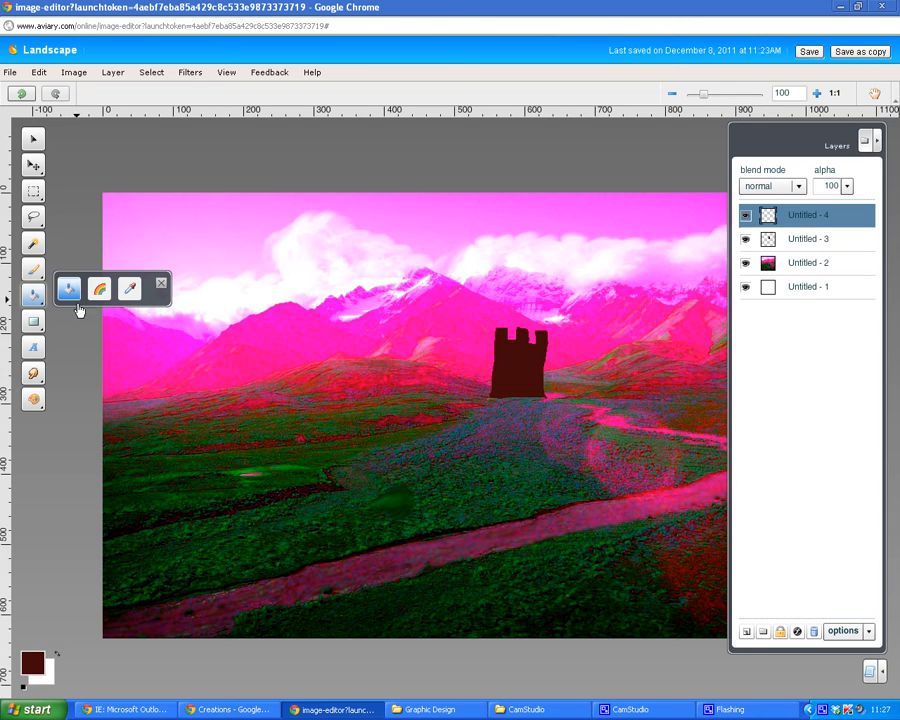
click(33, 662)
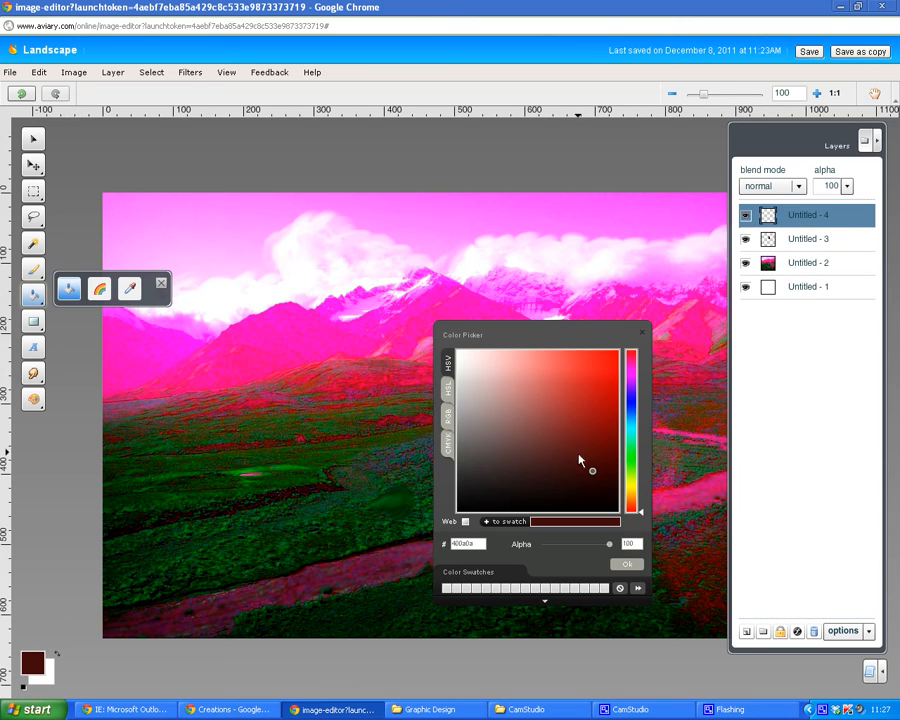
drag(591, 477, 589, 393)
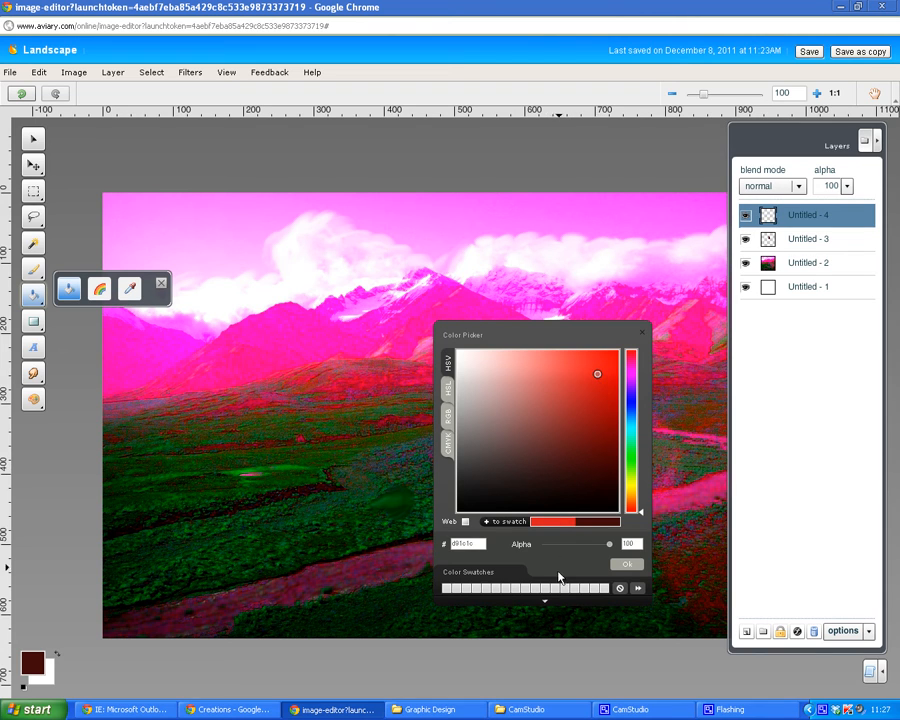
click(627, 566)
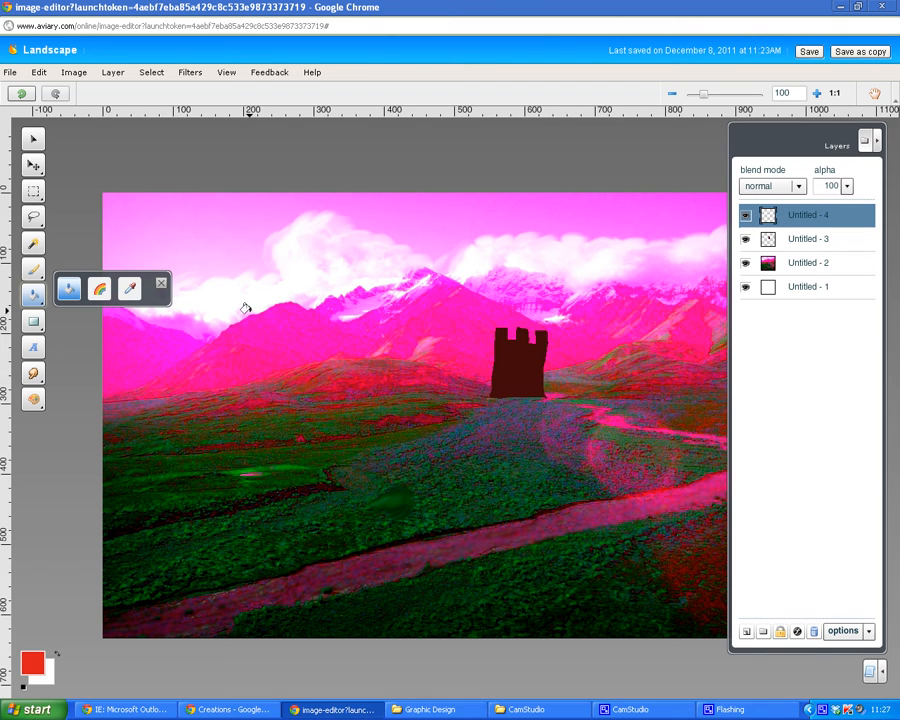
Switch to the Brush tool with the bright red color and set its size to 10.
click(33, 274)
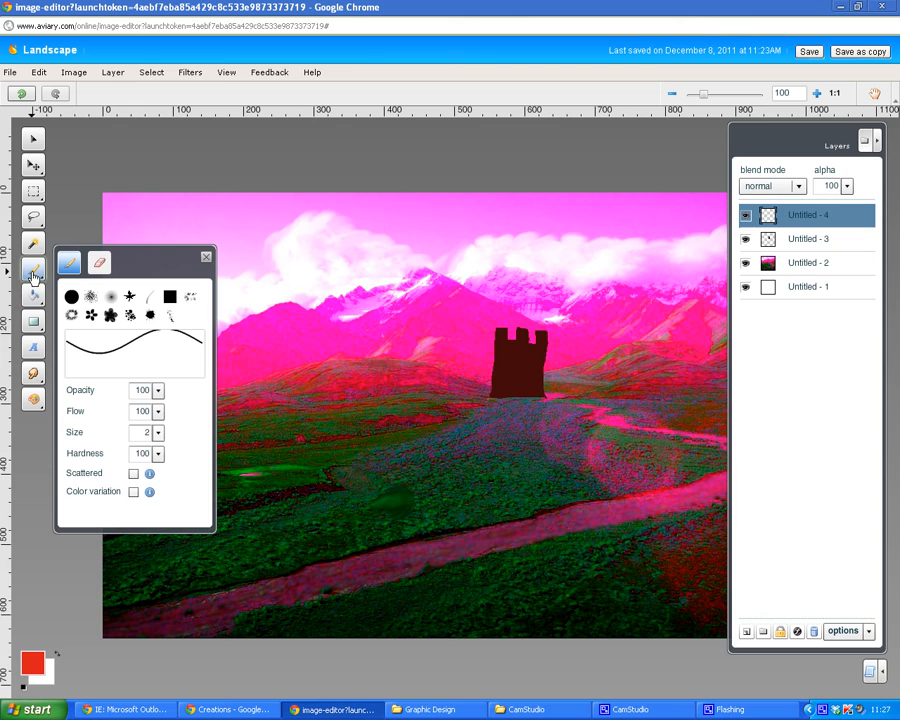
click(32, 663)
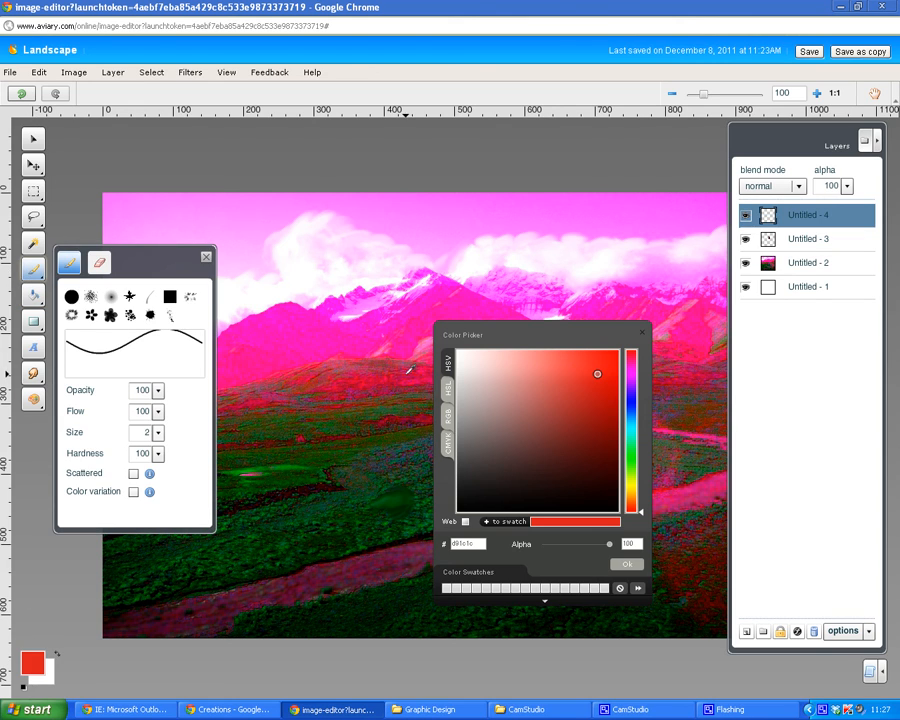
click(627, 564)
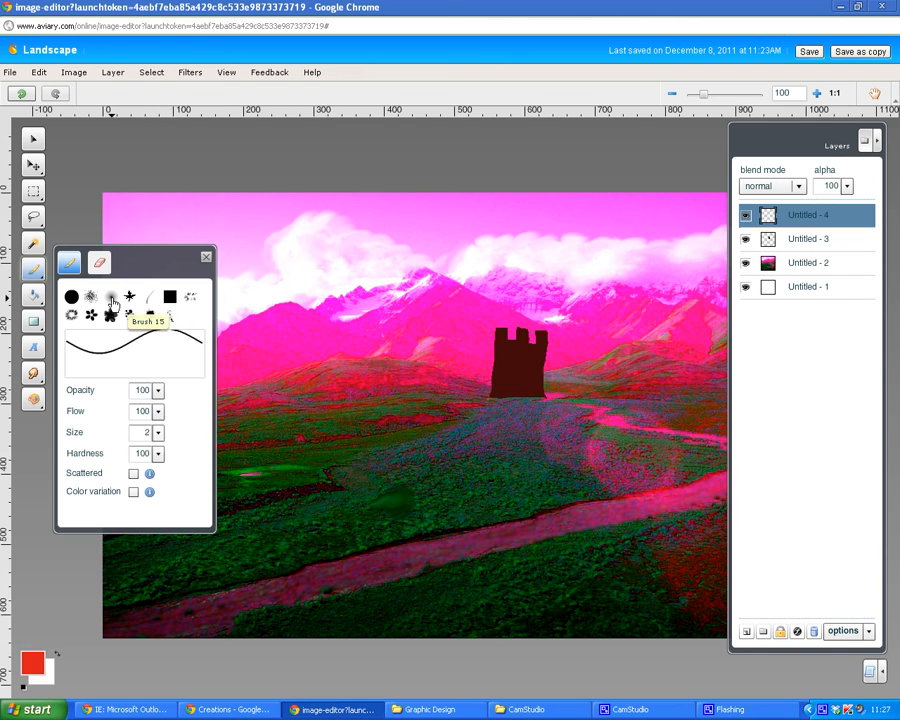
click(76, 322)
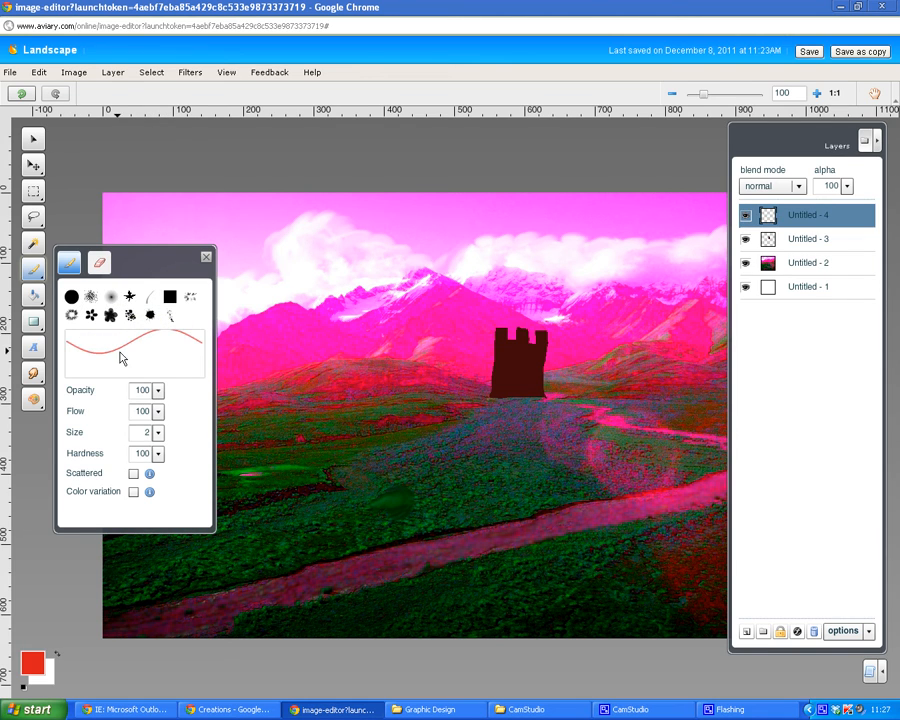
click(158, 433)
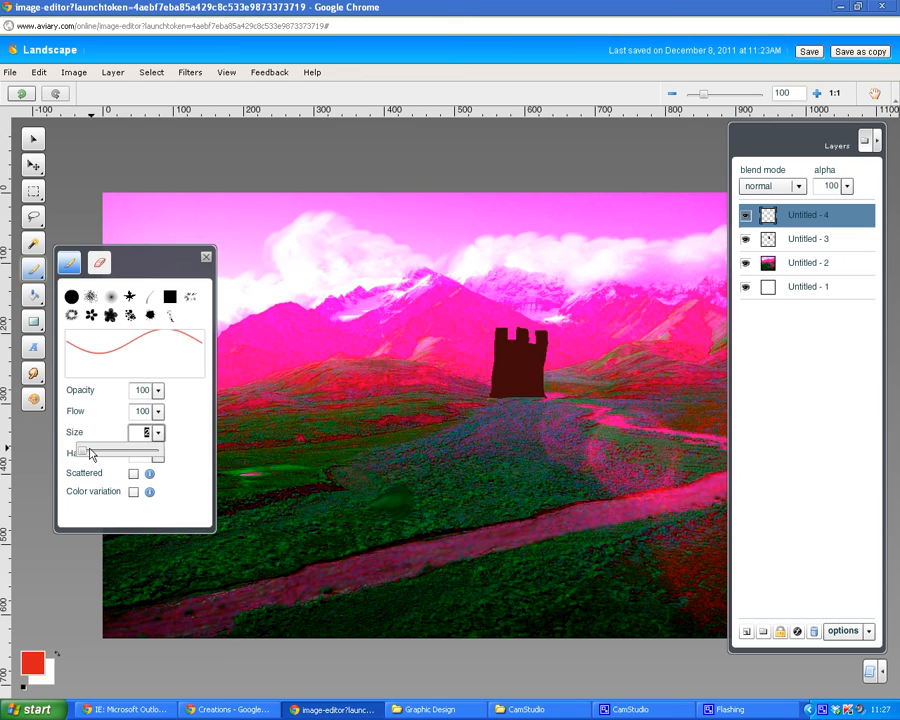
drag(81, 451, 85, 451)
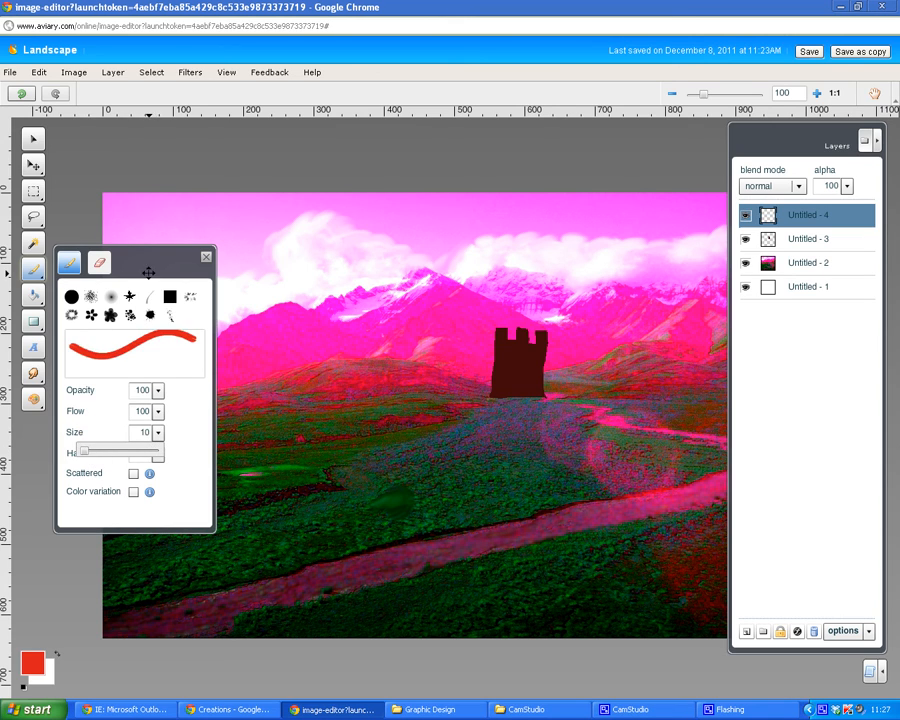
click(206, 258)
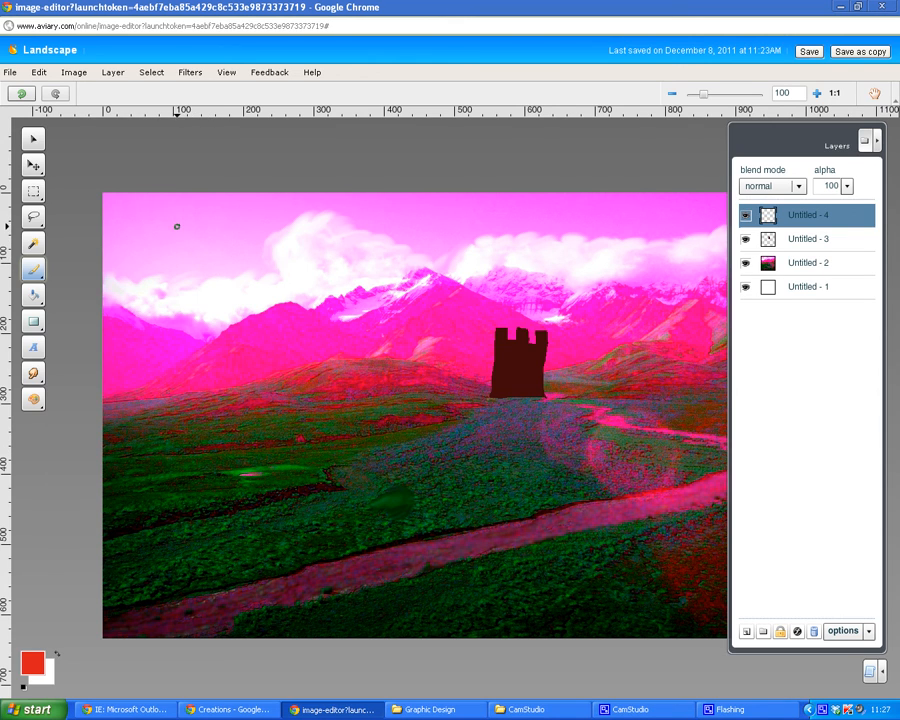
Paint a solid red flying creature with a raised wing in the sky at the image's upper left, on the new layer.
mouse_move(150, 236)
mouse_down()
mouse_move(221, 229)
mouse_move(199, 235)
mouse_move(193, 215)
mouse_move(170, 203)
mouse_move(166, 211)
mouse_move(192, 234)
mouse_move(152, 238)
mouse_move(190, 243)
mouse_up()
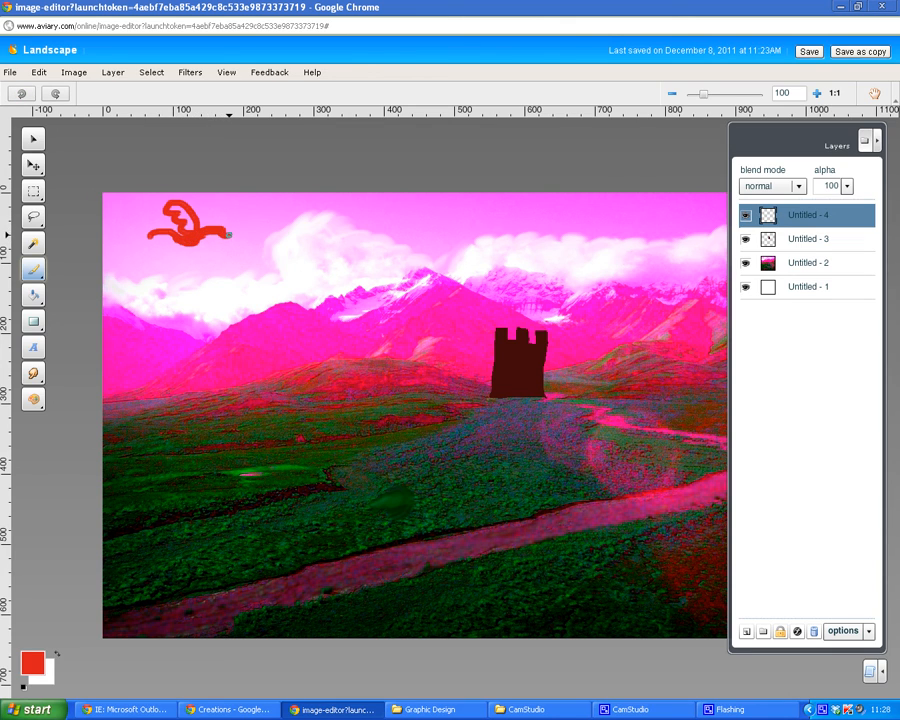
drag(227, 232, 230, 234)
mouse_move(172, 238)
mouse_down()
mouse_move(146, 240)
mouse_move(178, 209)
mouse_up()
mouse_move(186, 214)
mouse_down()
mouse_move(192, 232)
mouse_move(210, 231)
mouse_up()
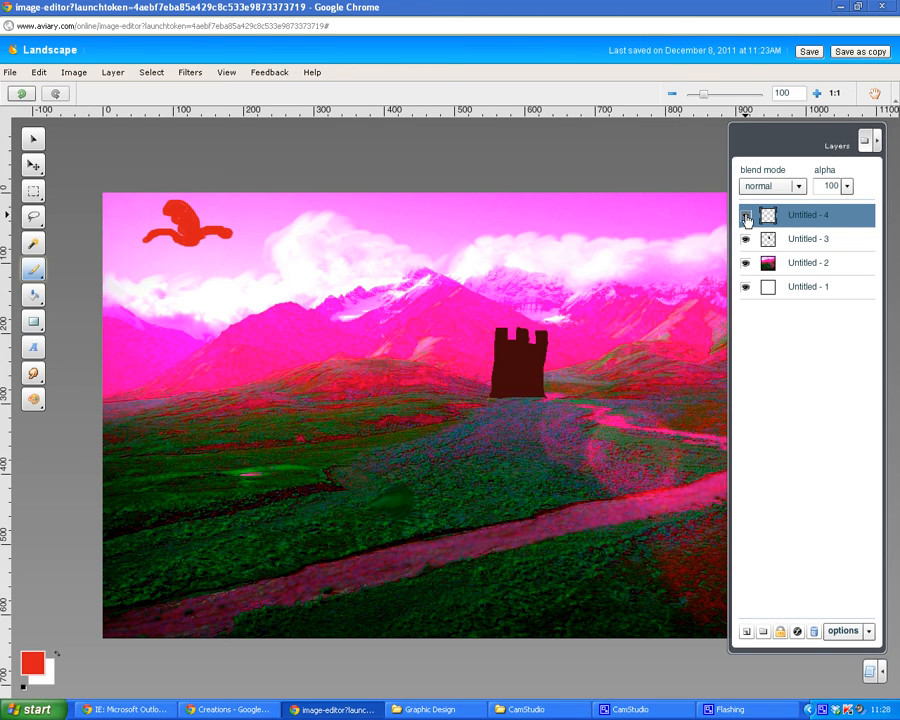
Hide and show the flying creature layer and the castle layer in turn to check what each one contains.
click(746, 217)
click(746, 218)
click(746, 241)
click(746, 241)
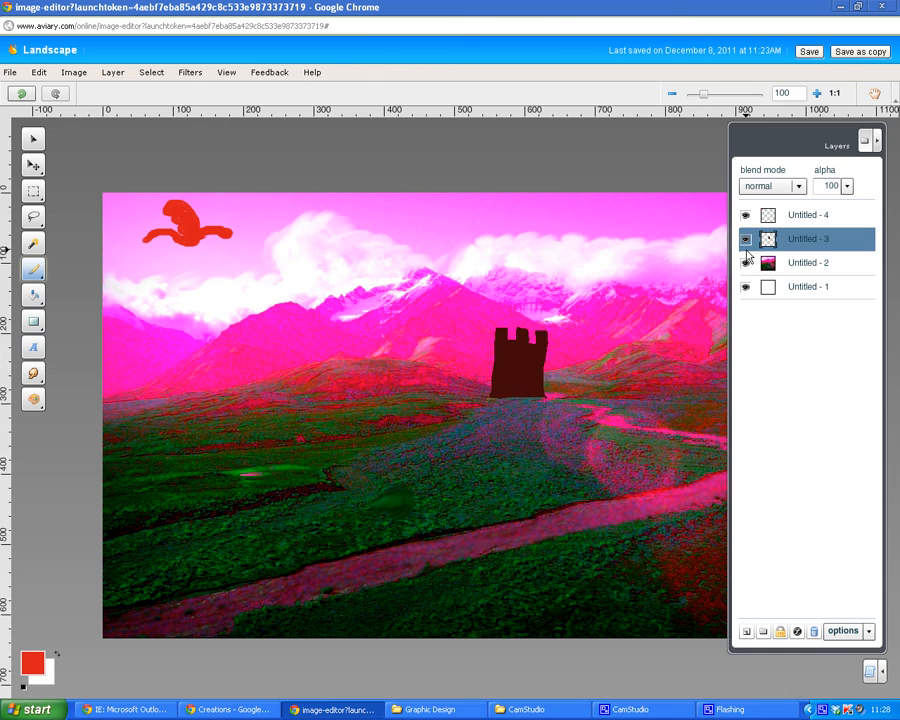